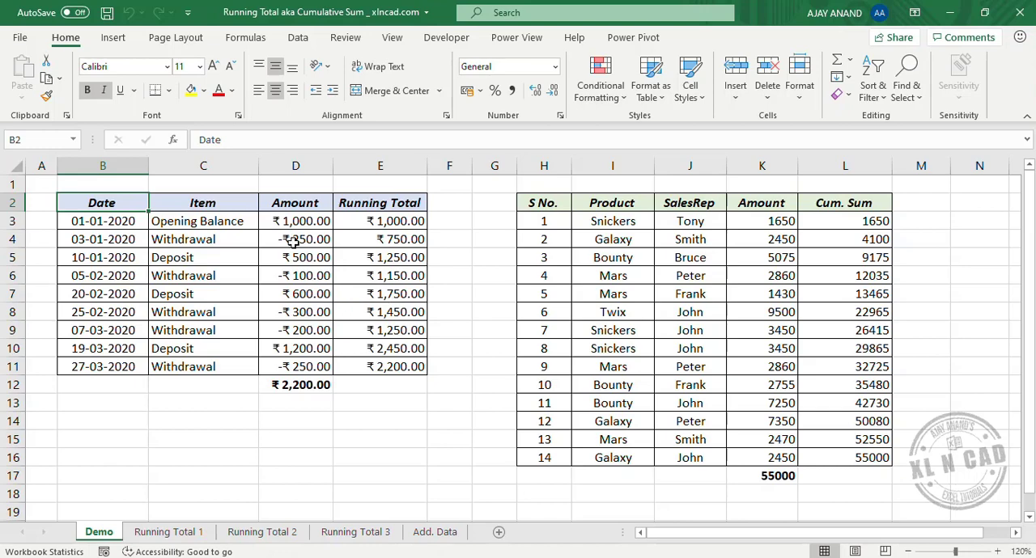
# - On the Demo sheet, check the sums of D3:D7, D3:D9 and K3:K13 against the adjacent running totals
pyautogui.moveTo(296, 220); pyautogui.dragTo(298, 291)
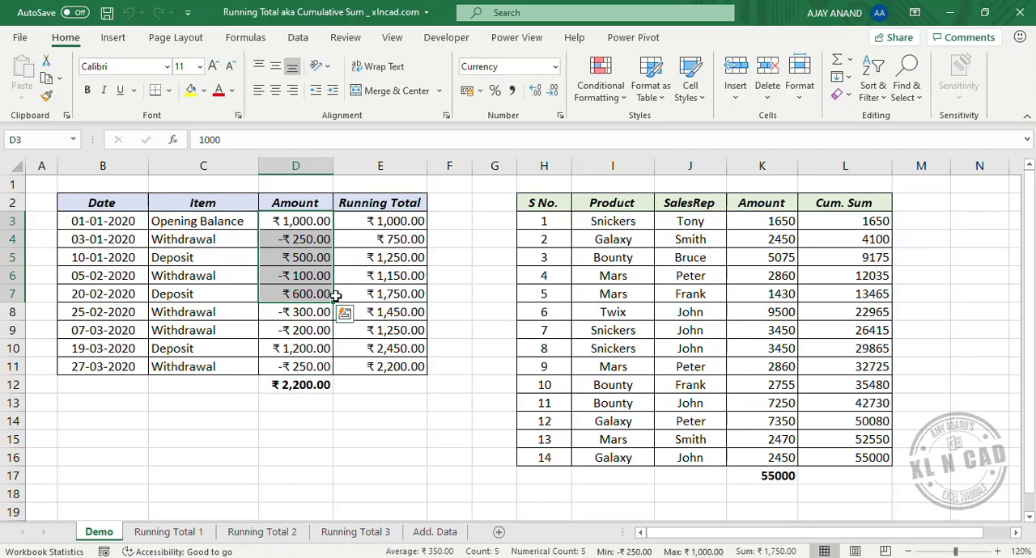
pyautogui.moveTo(290, 219); pyautogui.dragTo(301, 330)
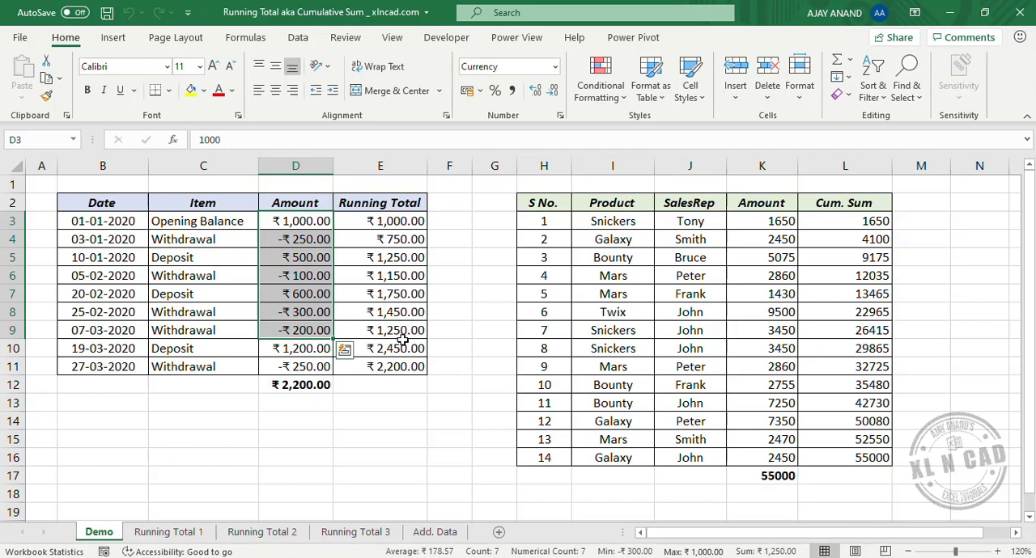
pyautogui.moveTo(760, 220); pyautogui.dragTo(769, 405)
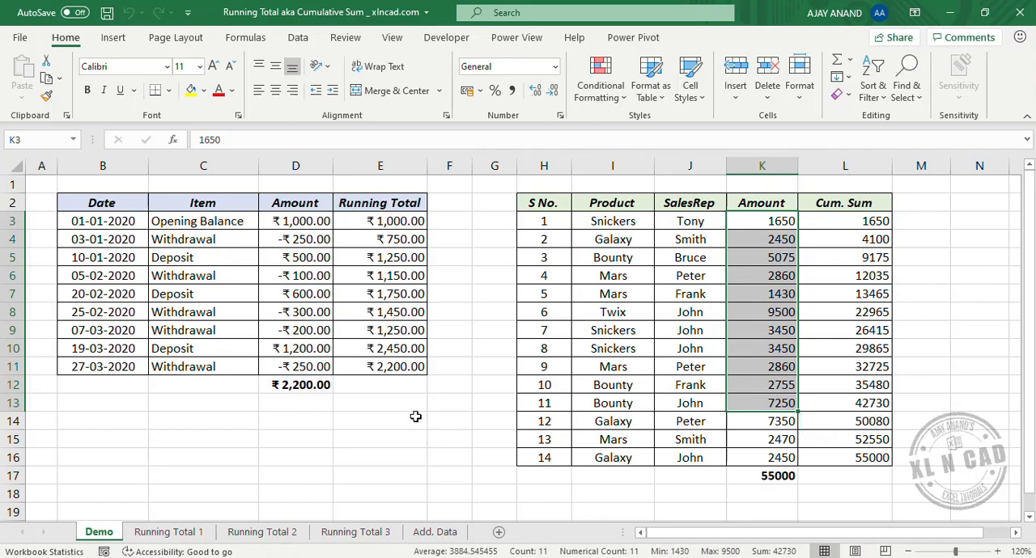
# - On the Running Total 1 sheet, enter =SUM(D$3:D3) in E3 and fill it down to E11
pyautogui.click(158, 534)
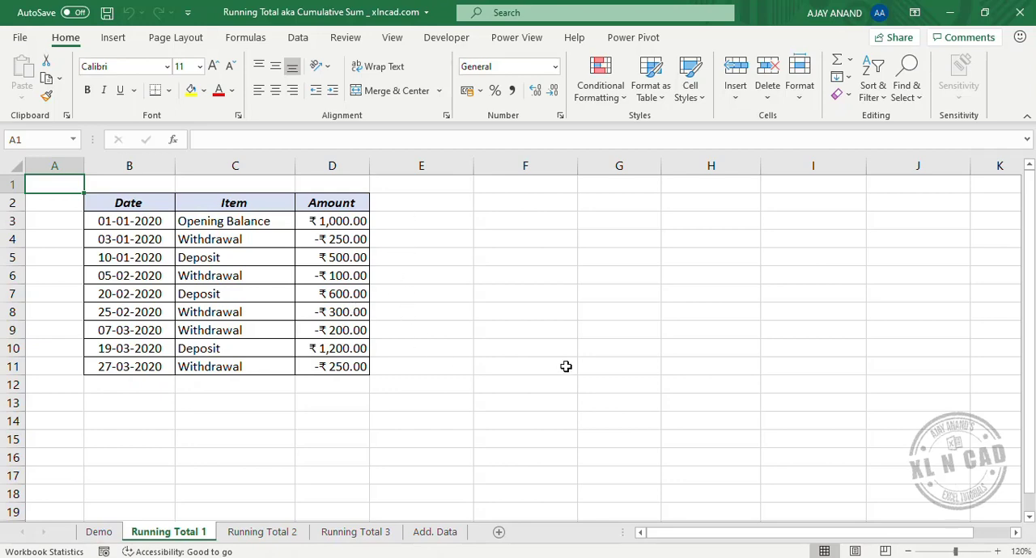
pyautogui.doubleClick(404, 222)
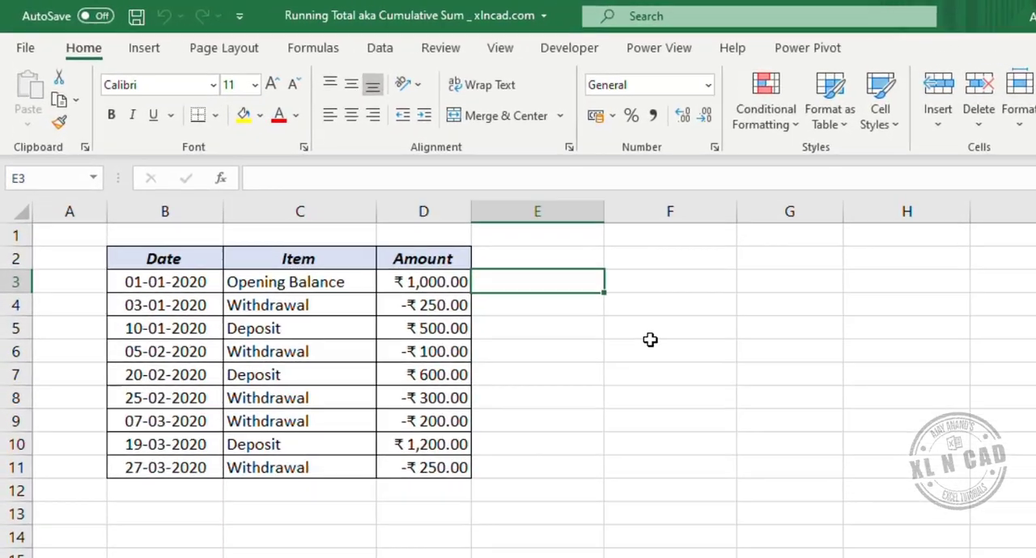
pyautogui.write('=SUM')
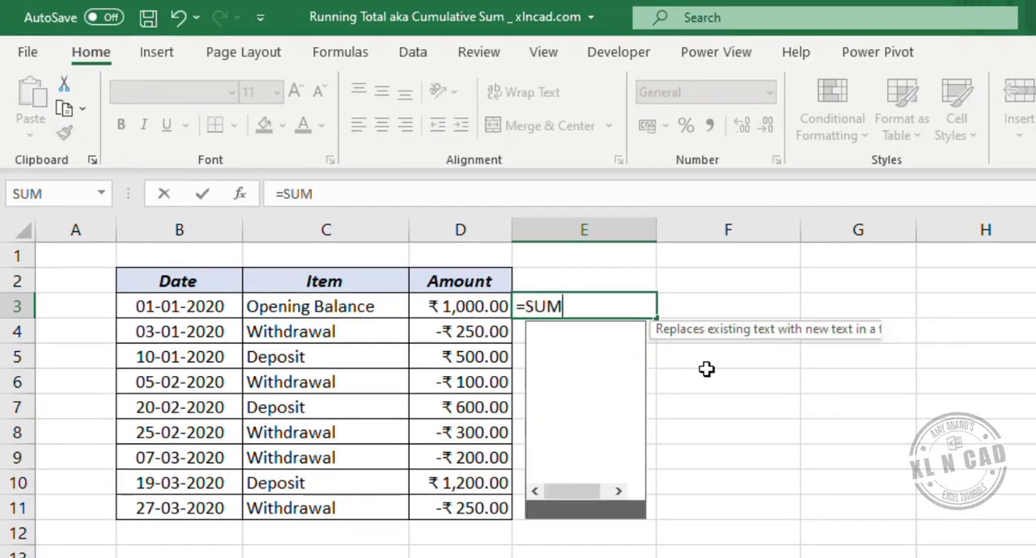
pyautogui.write('(')
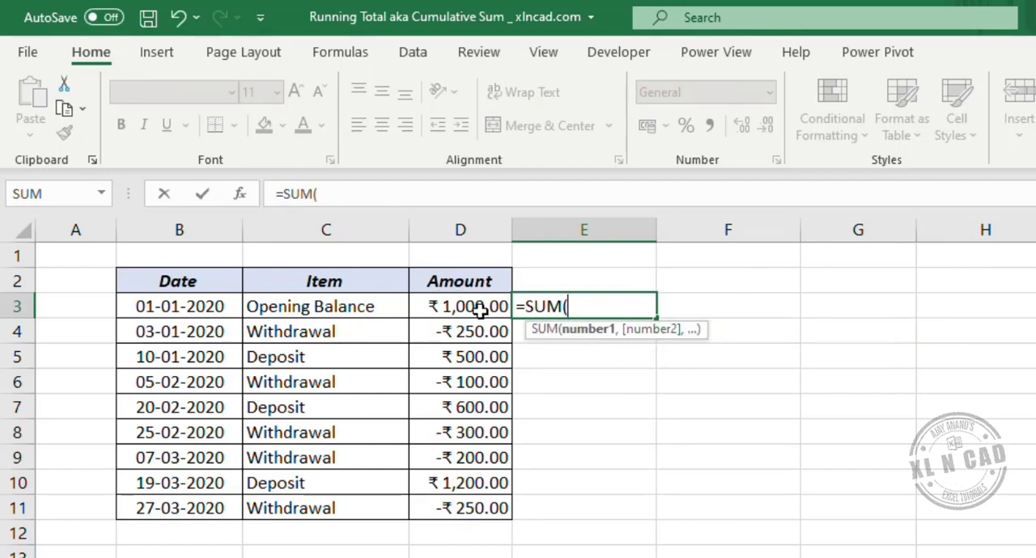
pyautogui.click(457, 308)
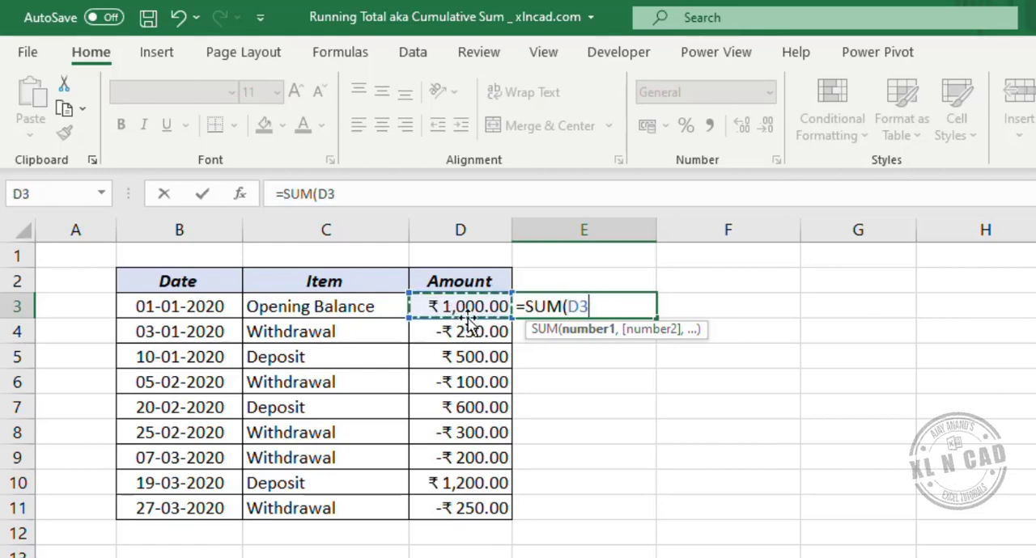
pyautogui.click(332, 194)
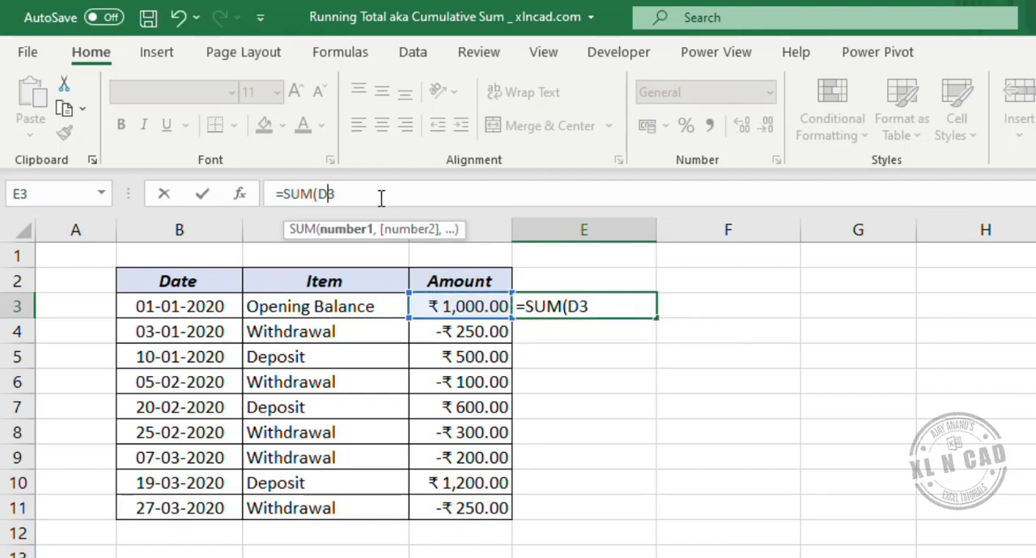
pyautogui.write('$3:')
pyautogui.click(478, 301)
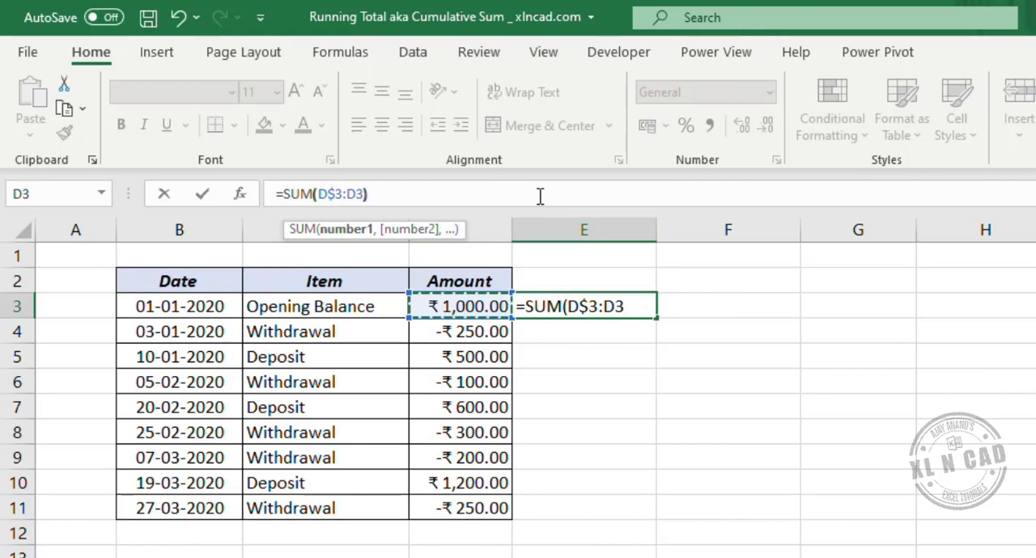
pyautogui.write(')')
pyautogui.press('Return')
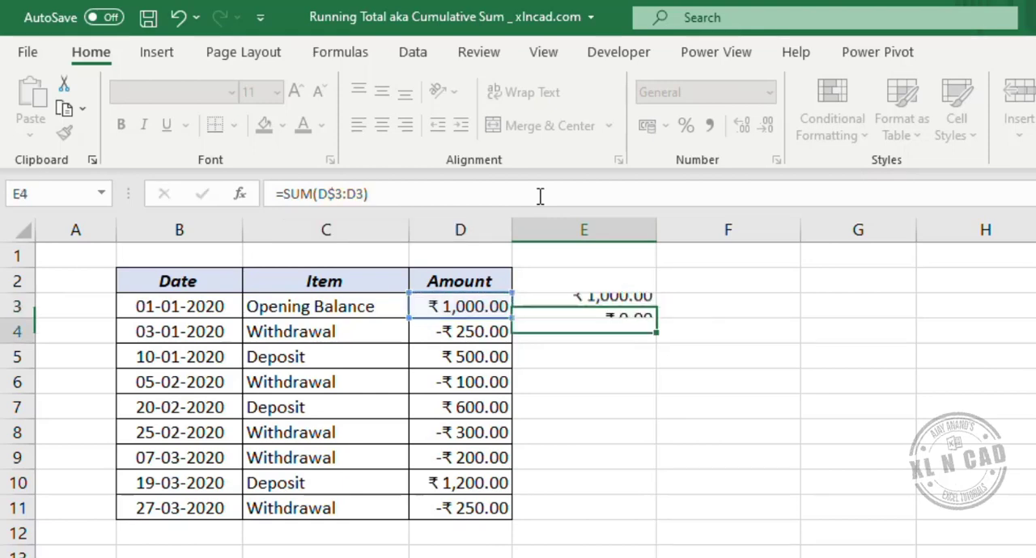
pyautogui.click(645, 307)
pyautogui.moveTo(658, 319); pyautogui.dragTo(640, 518)
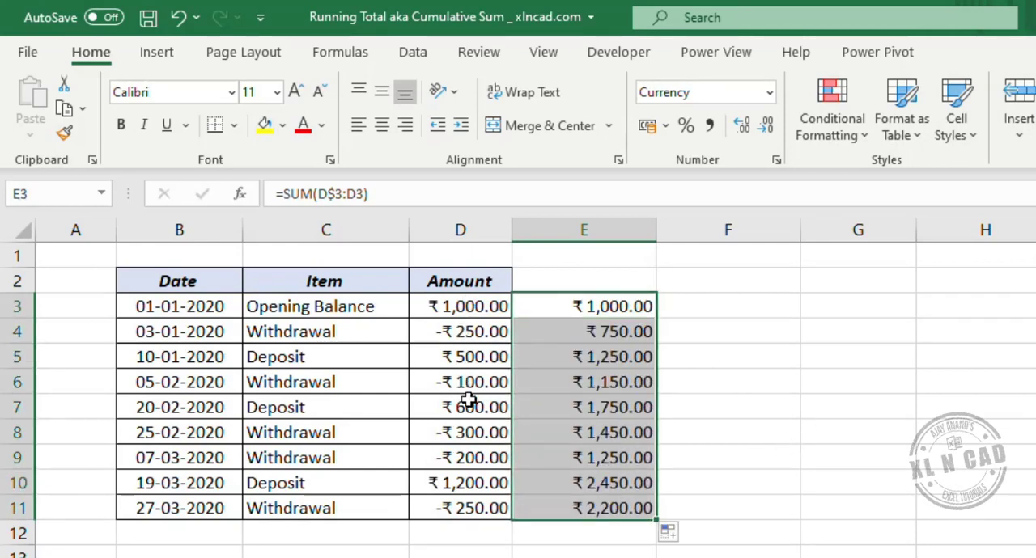
# - Inspect the formulas in E6 and E9 and compare their results with the sums of D3:D6 and D3:D9
pyautogui.click(594, 380)
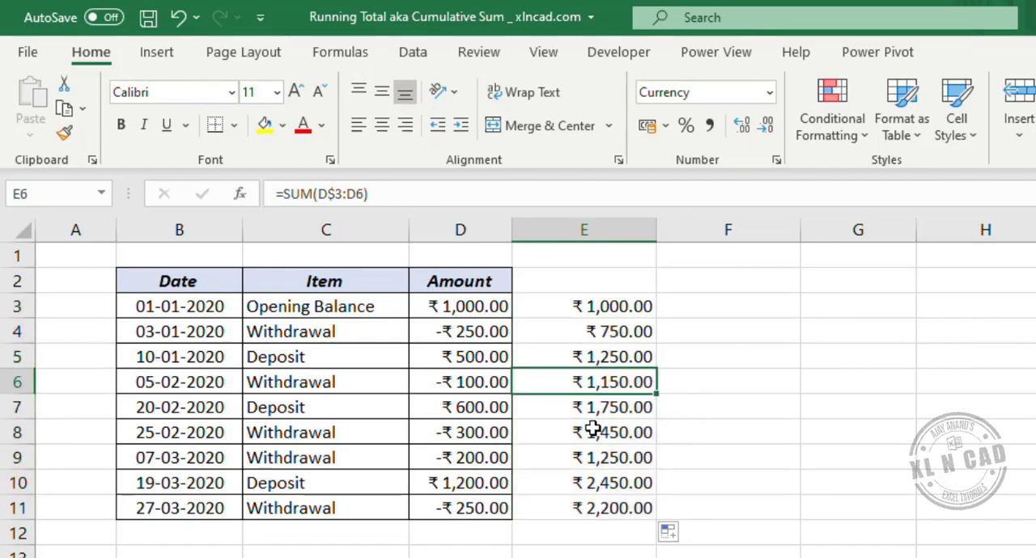
pyautogui.click(593, 455)
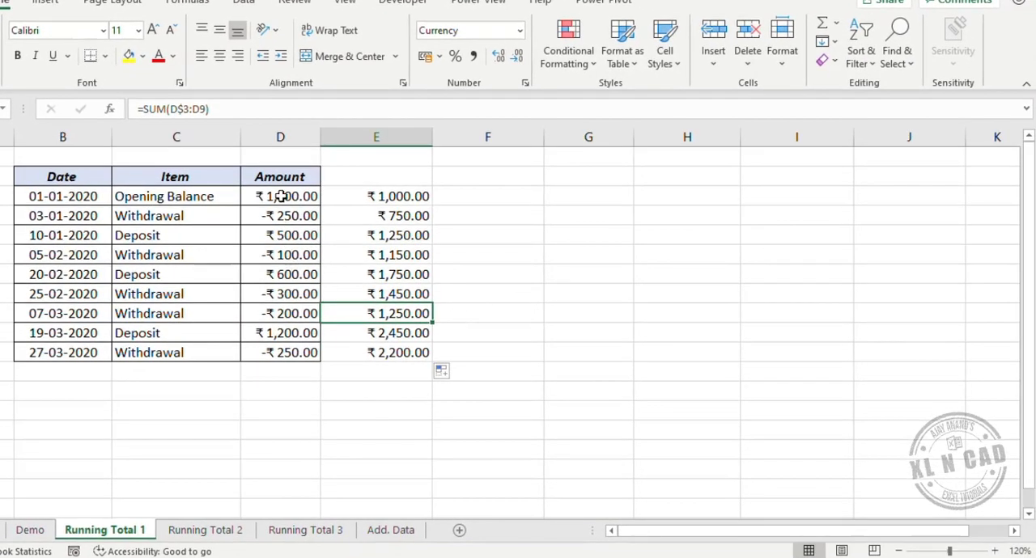
pyautogui.moveTo(280, 197); pyautogui.dragTo(280, 316)
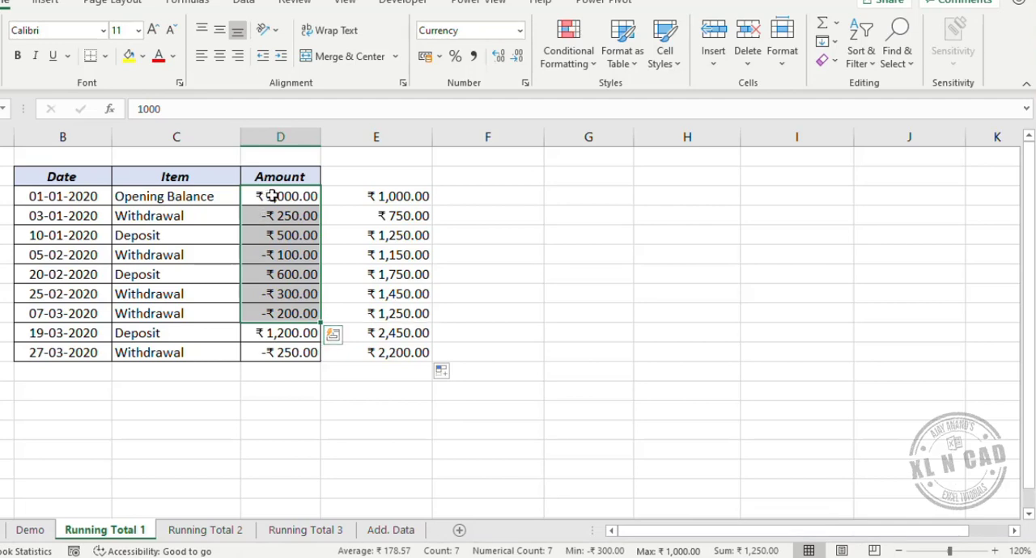
pyautogui.moveTo(272, 196); pyautogui.dragTo(281, 258)
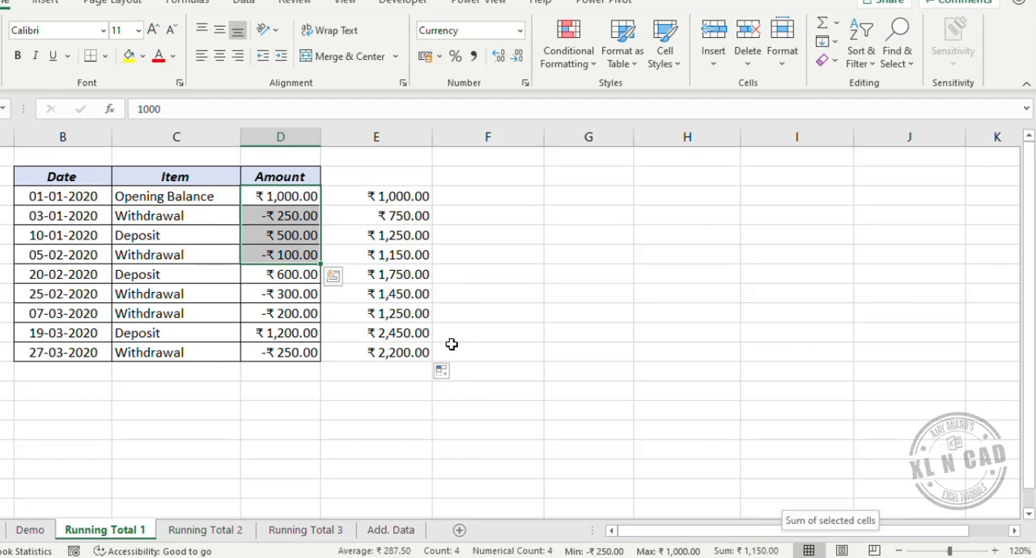
pyautogui.click(386, 256)
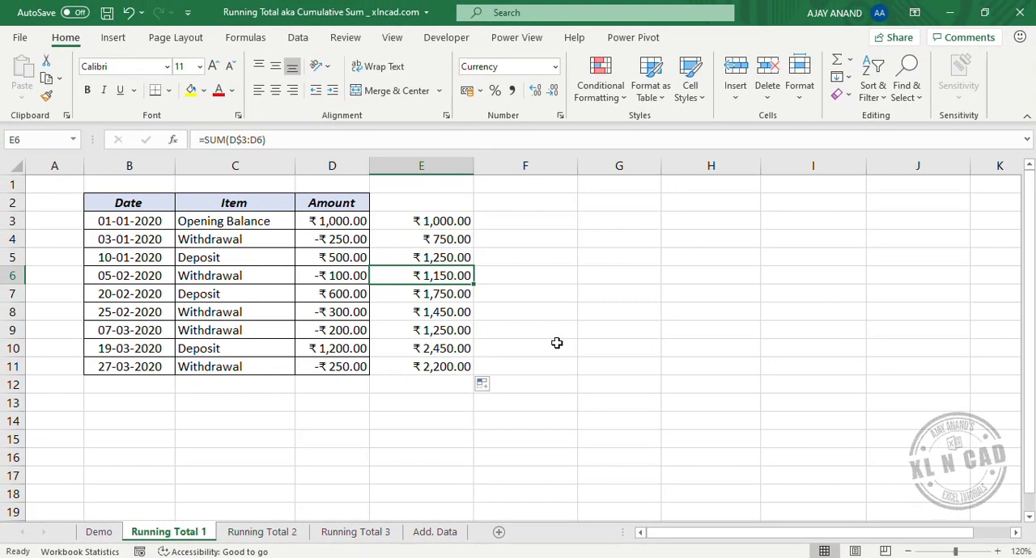
# - On the Running Total 2 sheet, convert the range B2:E12 into a table with headers
pyautogui.click(247, 533)
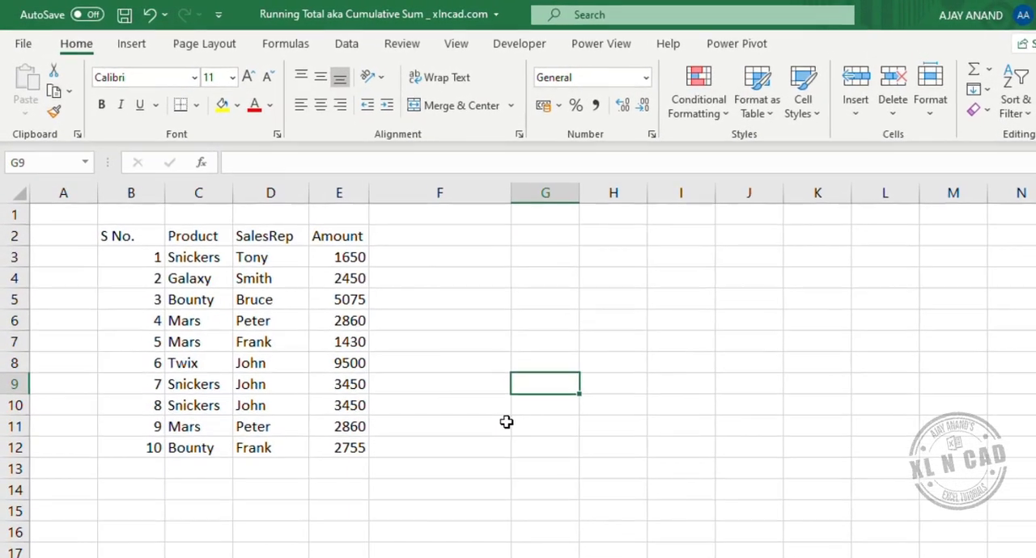
pyautogui.moveTo(136, 234); pyautogui.dragTo(356, 452)
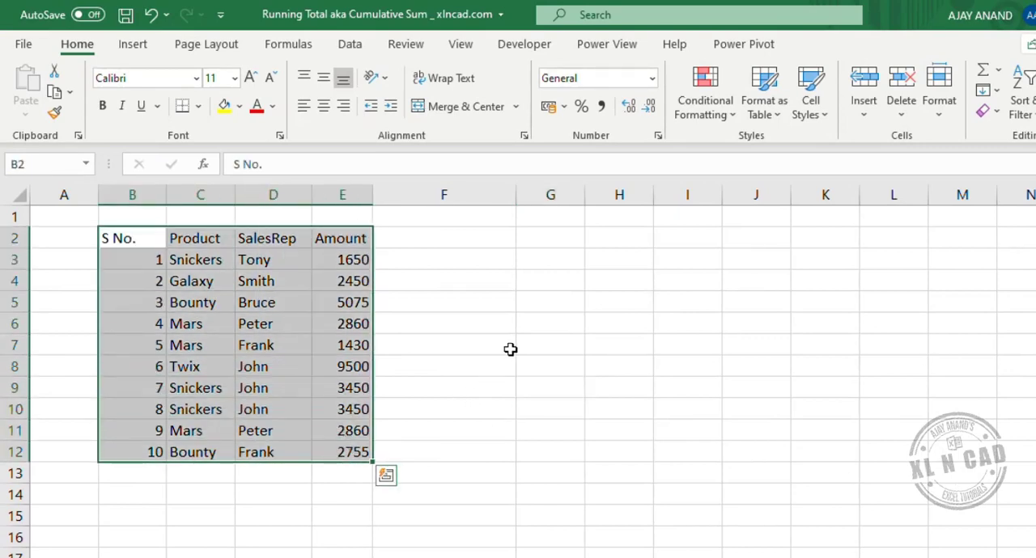
pyautogui.click(134, 46)
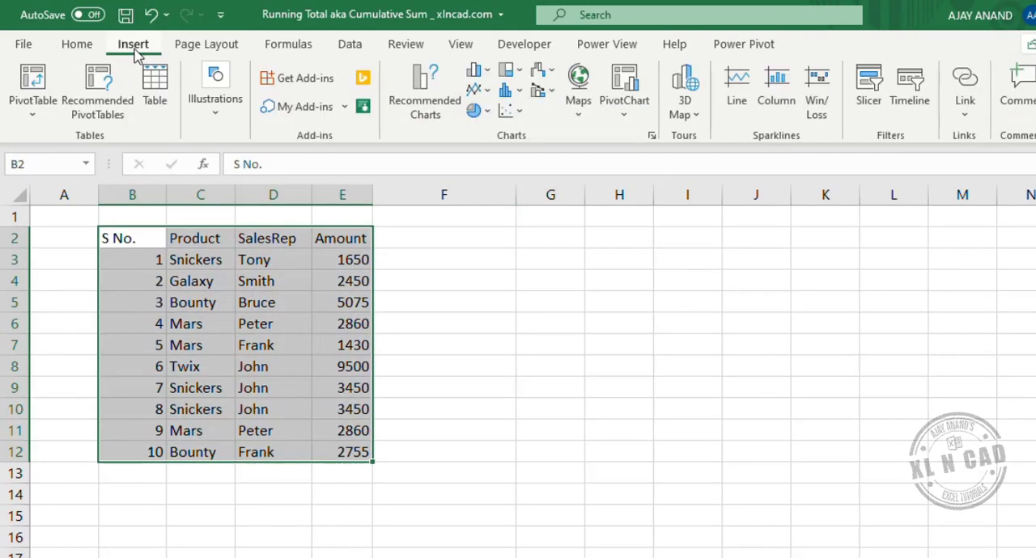
pyautogui.click(156, 98)
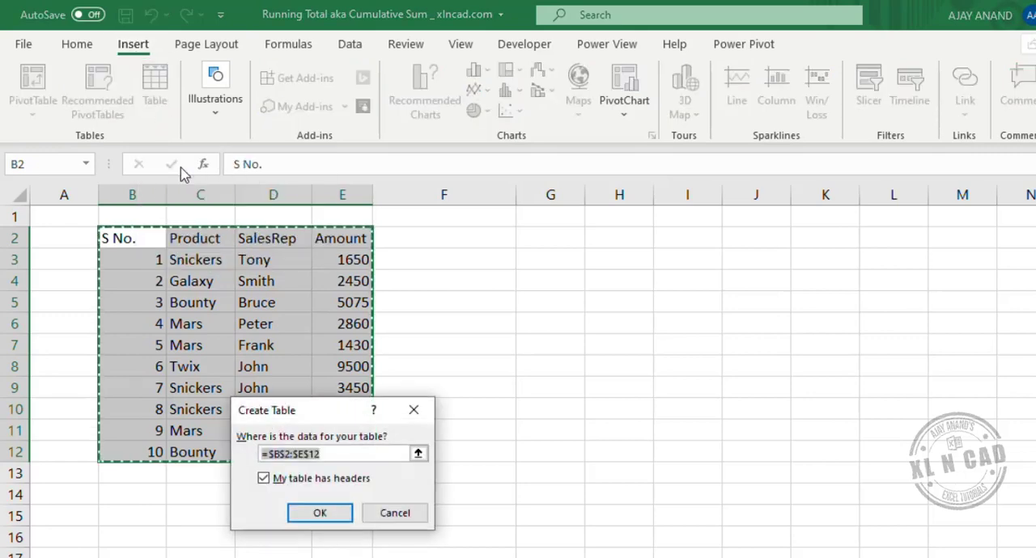
pyautogui.click(318, 514)
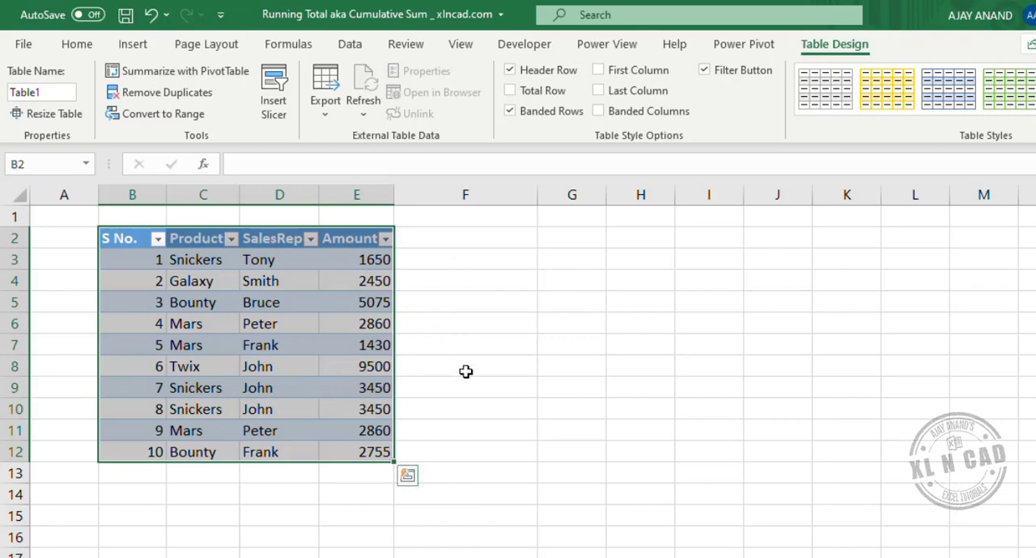
pyautogui.click(434, 329)
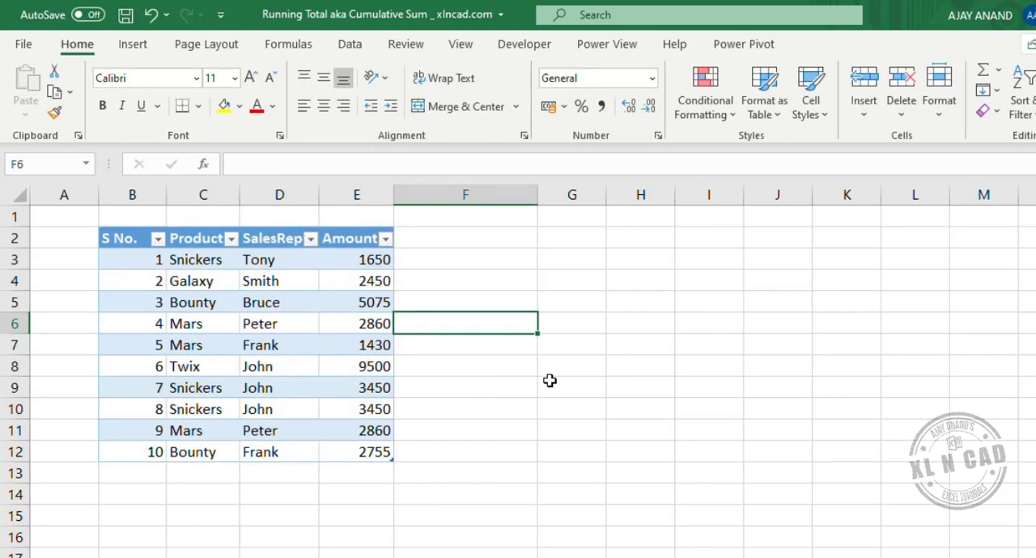
pyautogui.write('=')
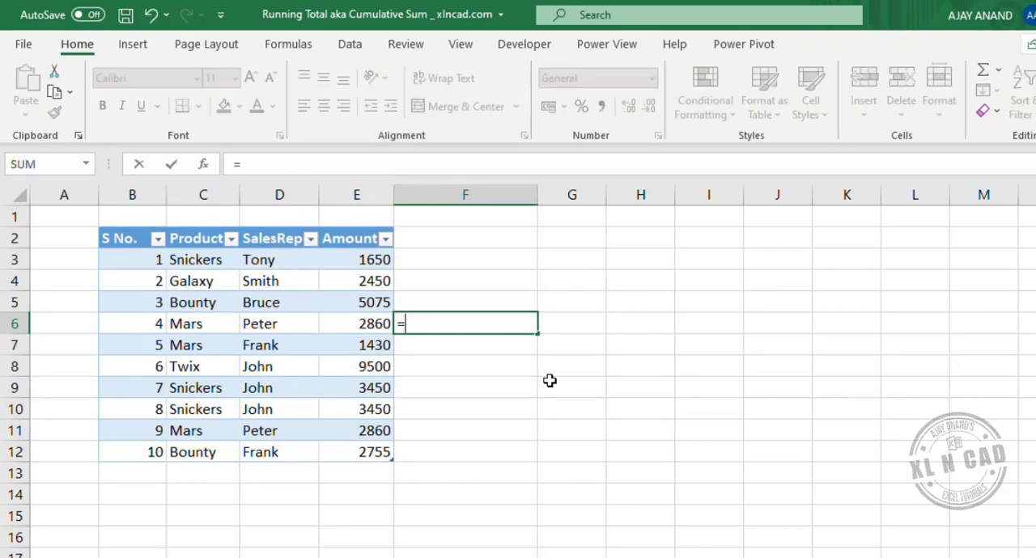
pyautogui.write('SUM')
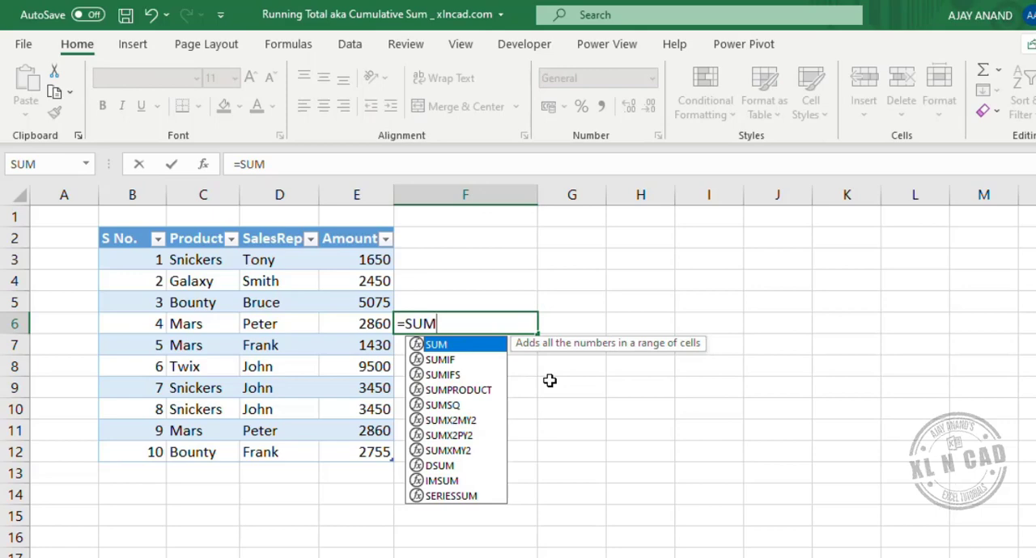
pyautogui.write('(')
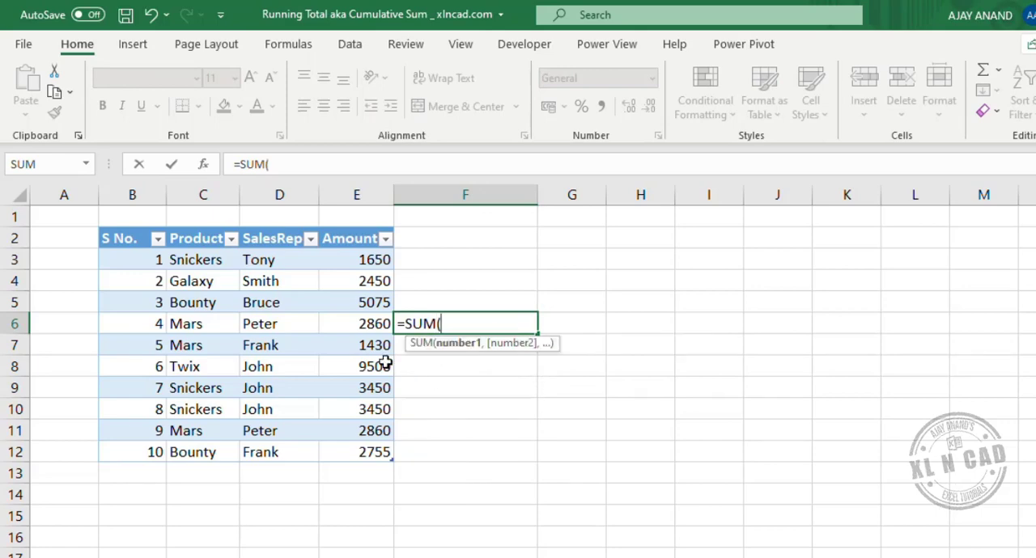
pyautogui.click(361, 325)
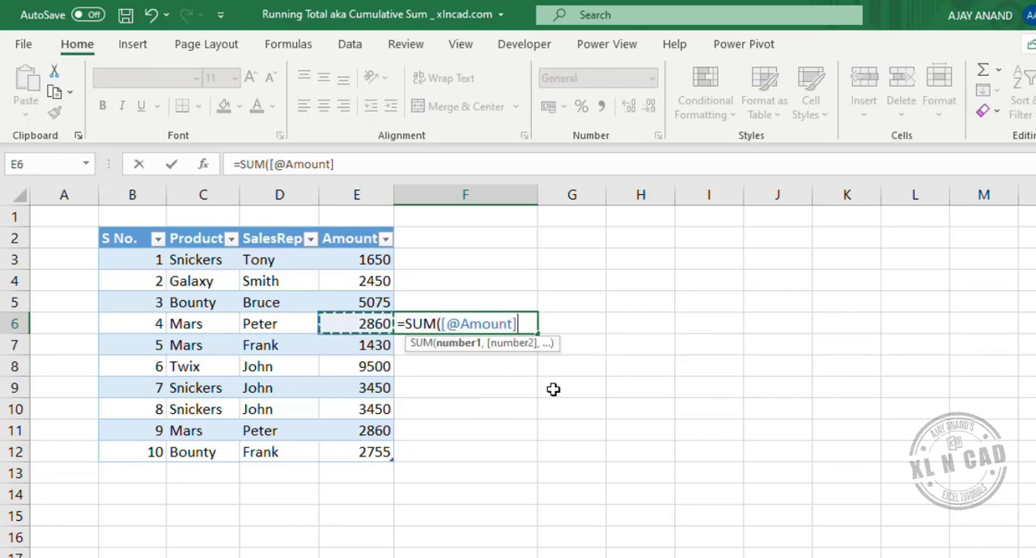
pyautogui.click(408, 165)
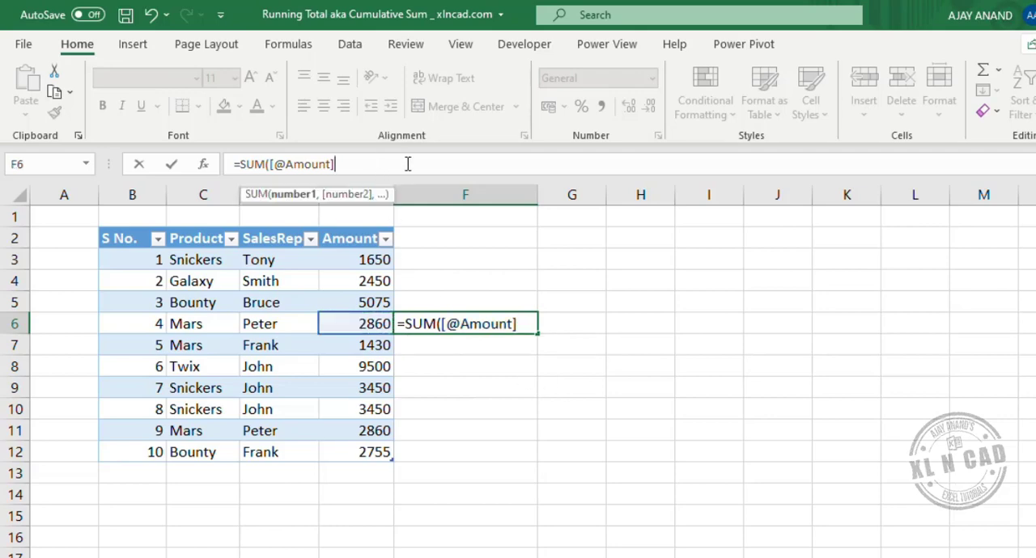
pyautogui.write(':')
pyautogui.click(361, 242)
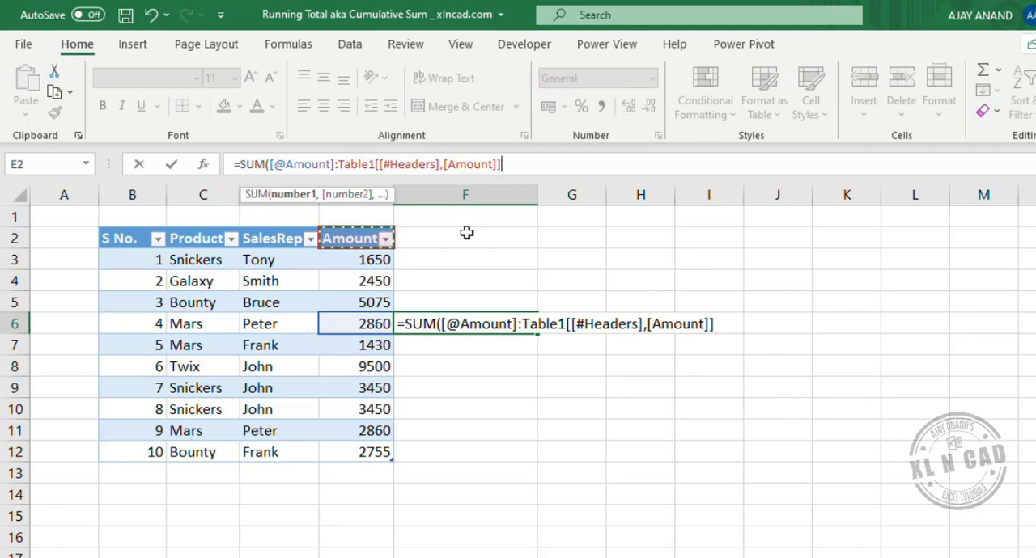
pyautogui.press('Return')
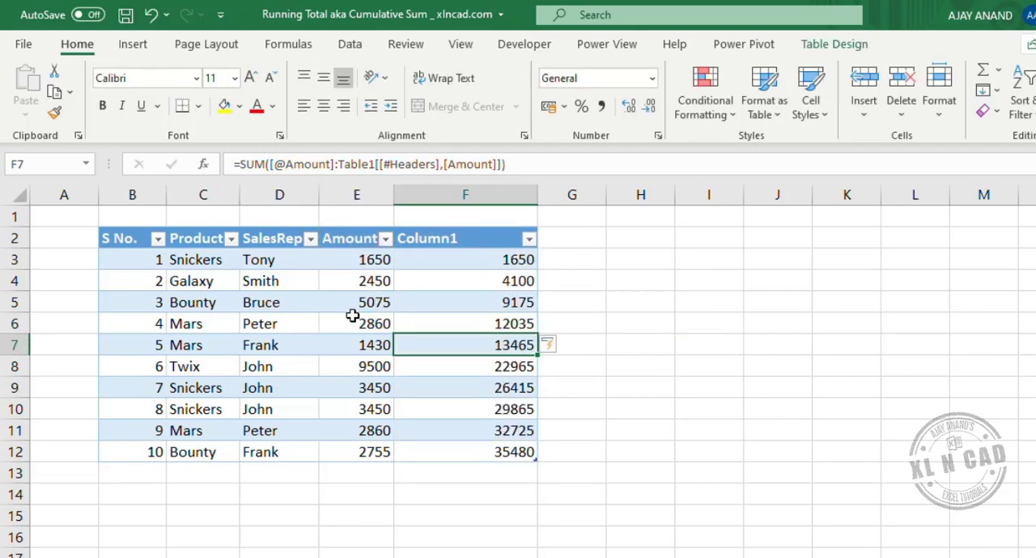
# - Inspect the formulas in F4, F8, F11 and F9, and check the sums of E3:E9 and E3:E12 against the running totals
pyautogui.click(482, 279)
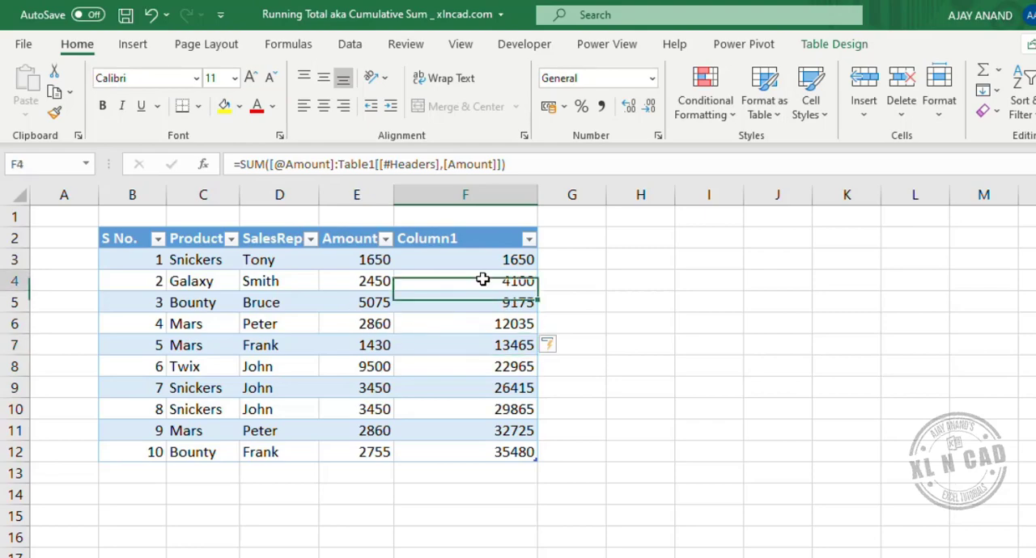
pyautogui.click(475, 367)
pyautogui.click(476, 431)
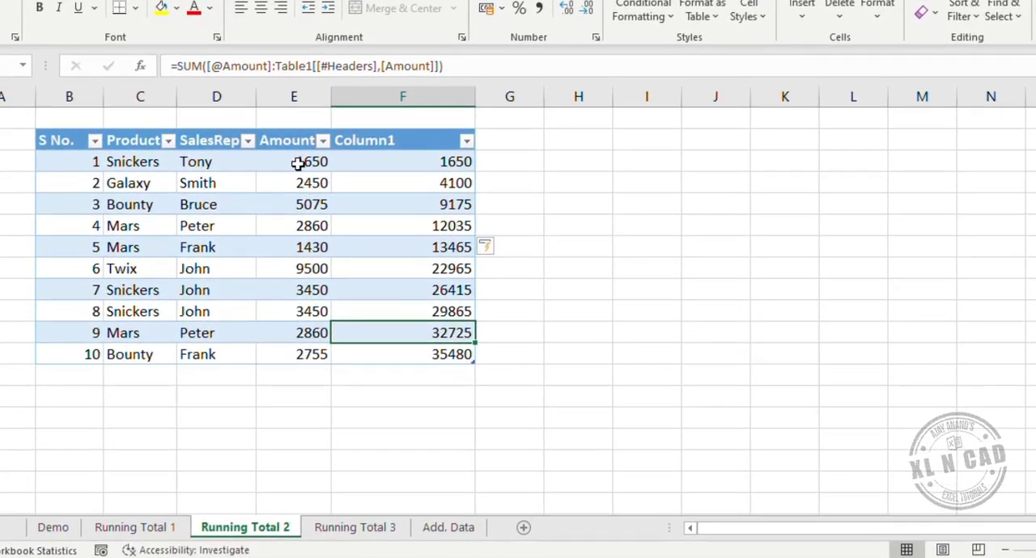
pyautogui.moveTo(298, 164); pyautogui.dragTo(299, 292)
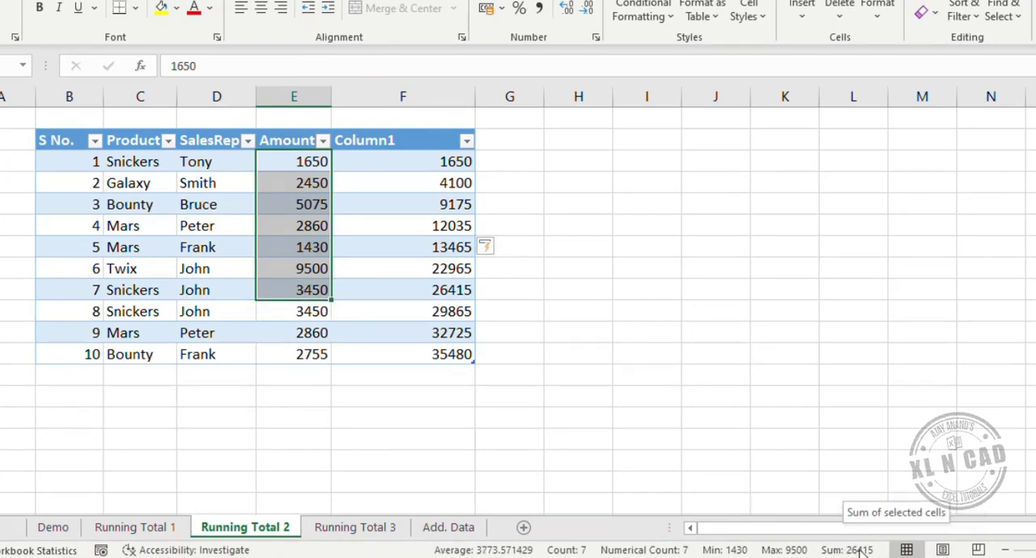
pyautogui.click(437, 290)
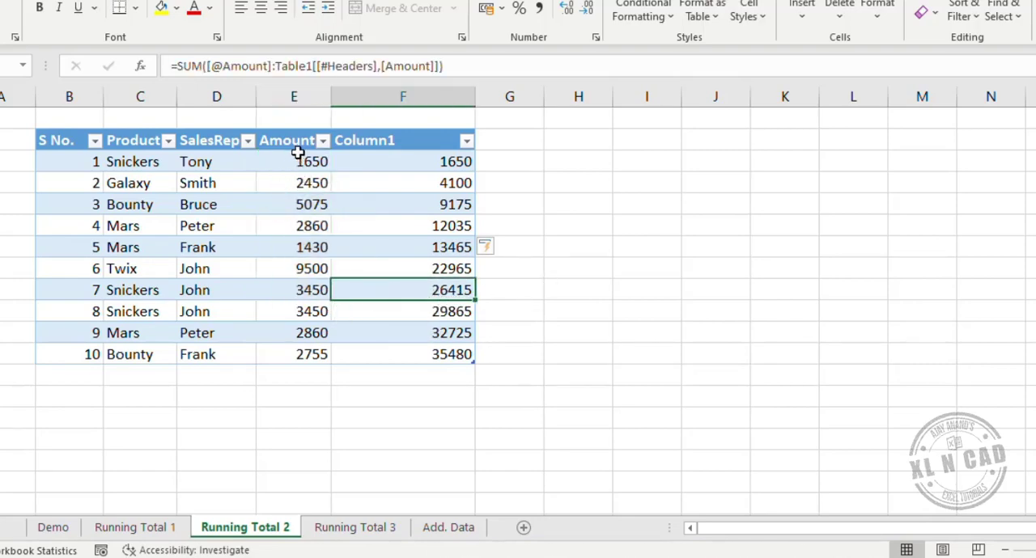
pyautogui.moveTo(298, 153); pyautogui.dragTo(330, 353)
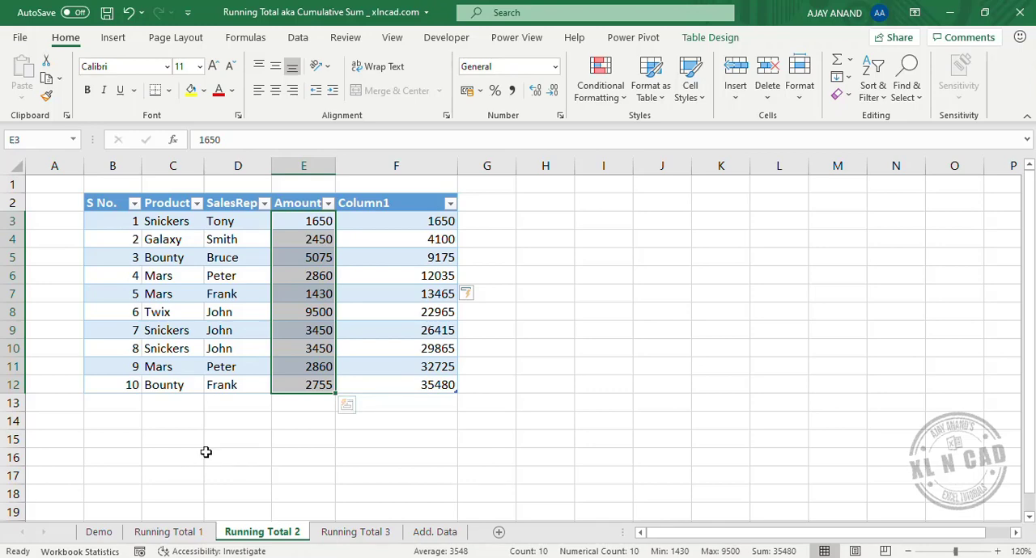
# - Copy the records in B3:E7 of the Add. Data sheet and paste them at B13, directly below the table on Running Total 2
pyautogui.click(422, 532)
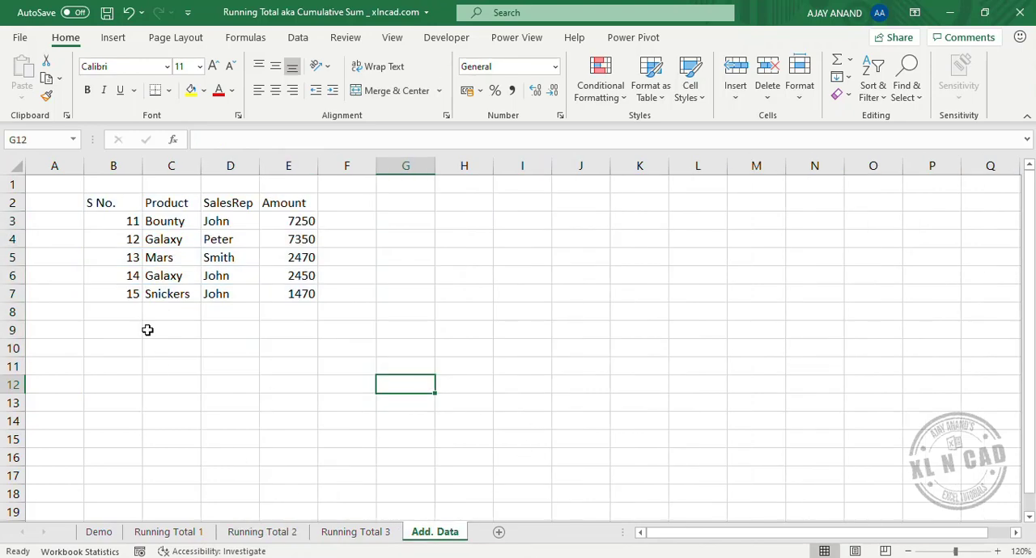
pyautogui.moveTo(124, 220); pyautogui.dragTo(290, 294)
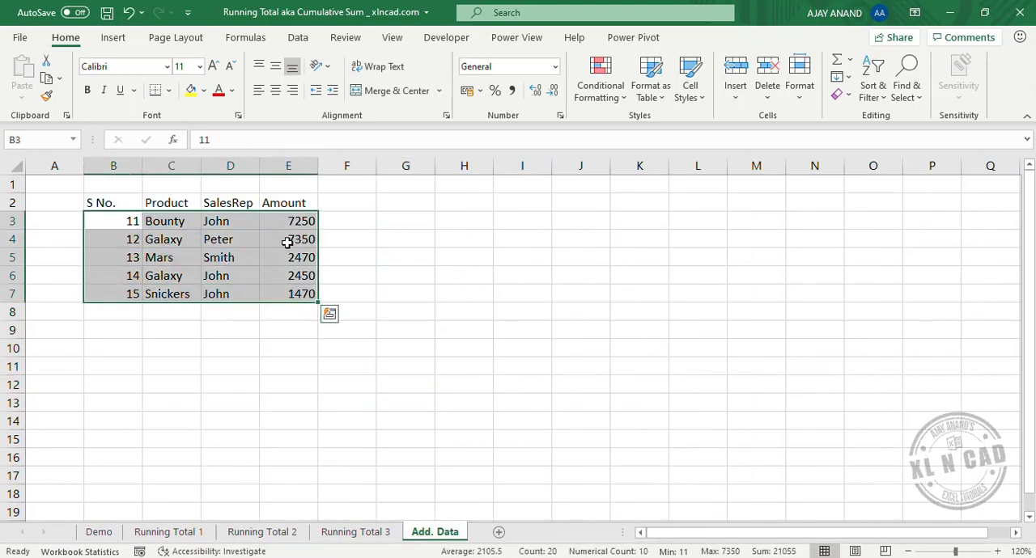
pyautogui.rightClick(287, 242)
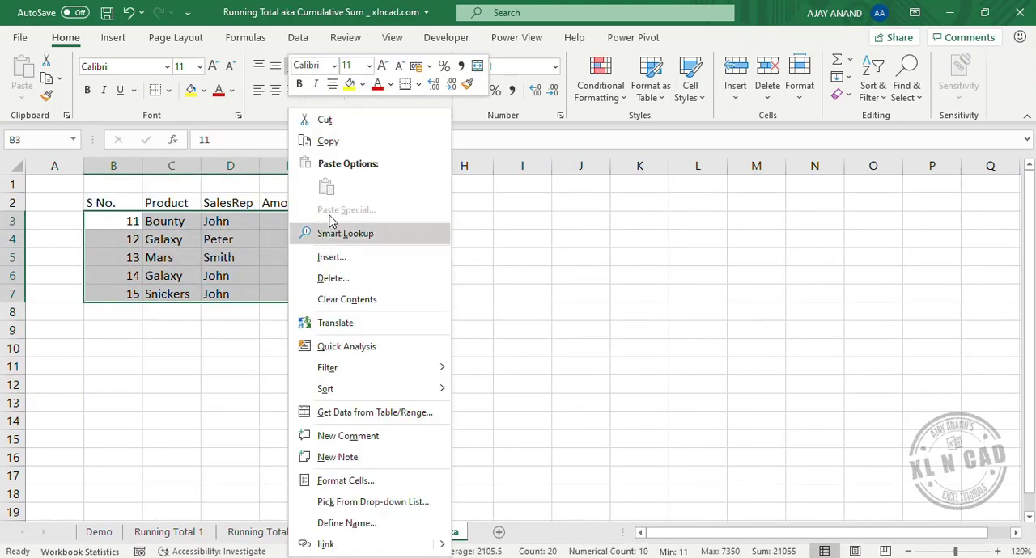
pyautogui.click(352, 142)
pyautogui.click(262, 534)
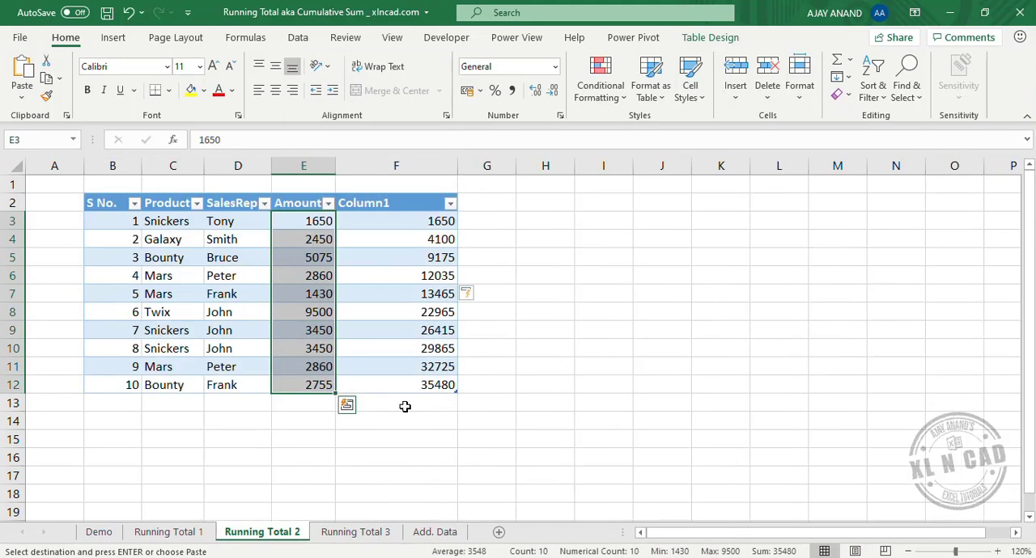
pyautogui.rightClick(113, 402)
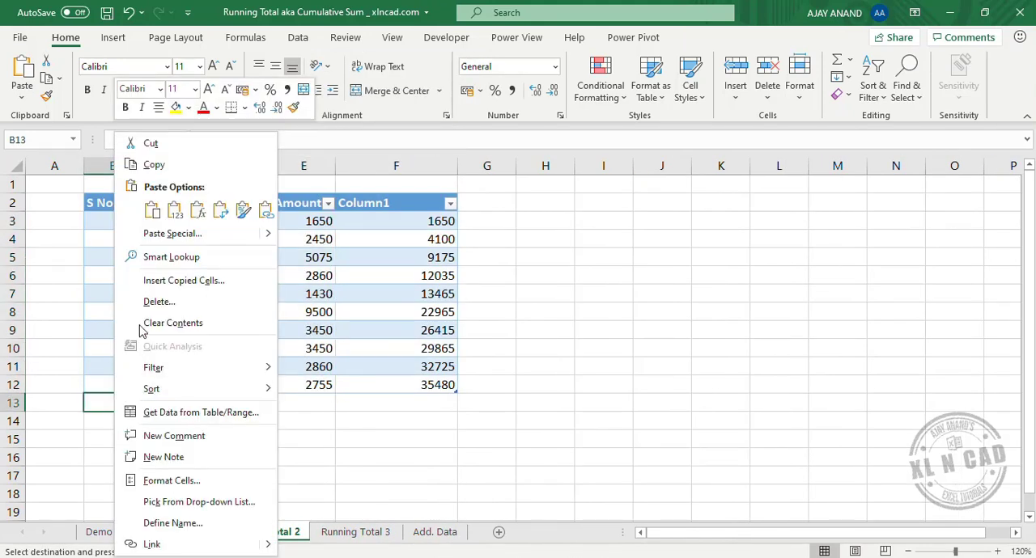
pyautogui.click(152, 217)
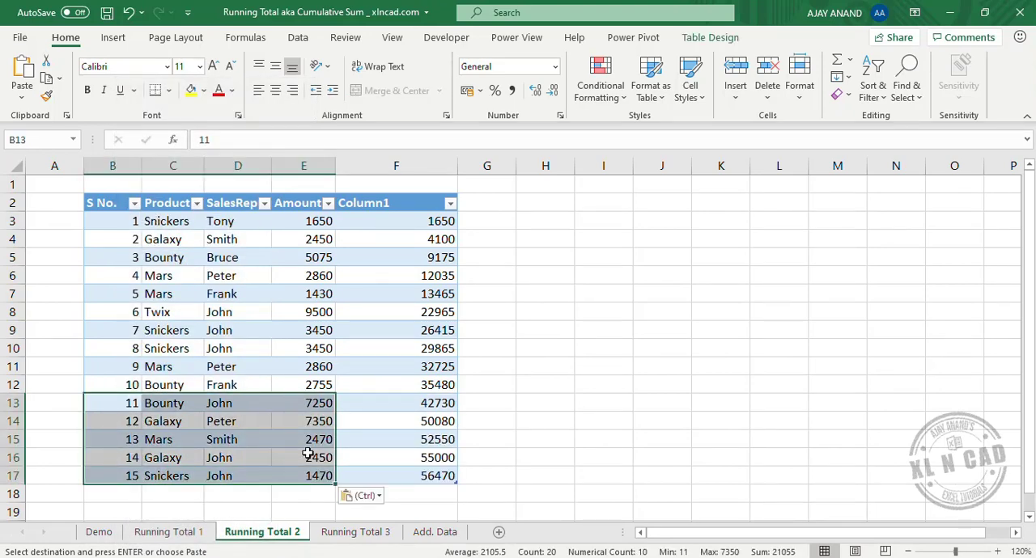
# - Inspect the running total formulas in F13:F17 for the added rows and check the sum of E3:E16
pyautogui.click(412, 406)
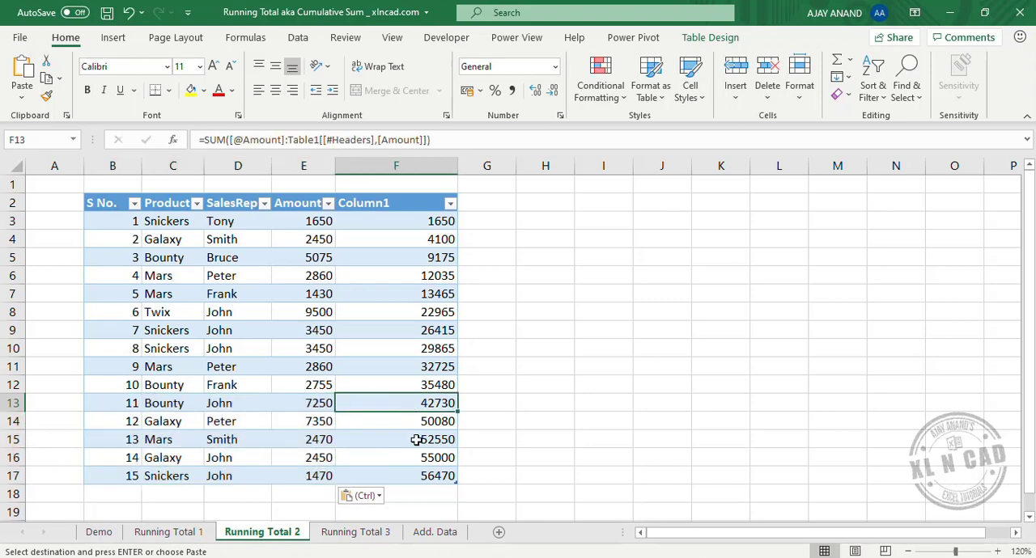
pyautogui.press('Down')
pyautogui.press('Down')
pyautogui.press('Down')
pyautogui.press('Down')
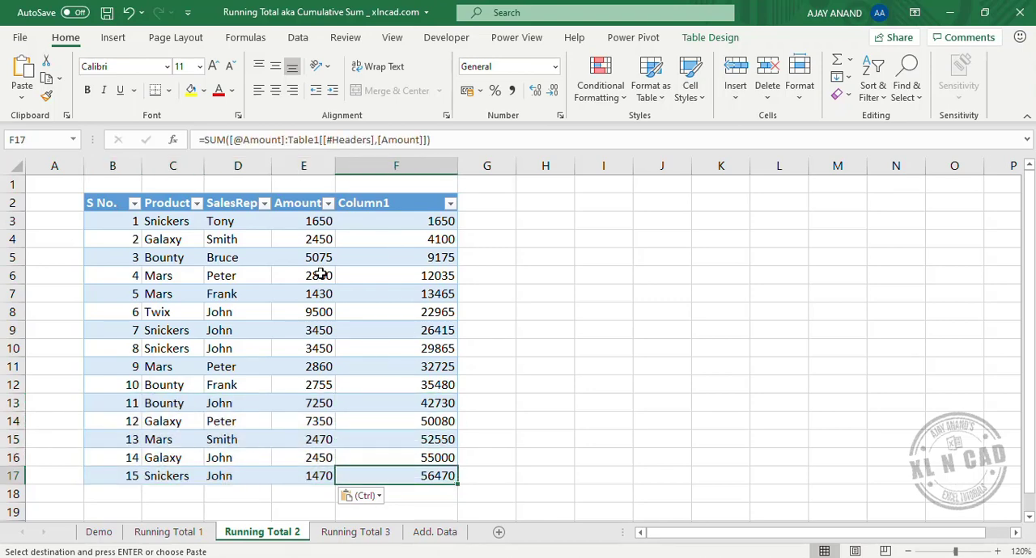
pyautogui.moveTo(303, 220); pyautogui.dragTo(316, 458)
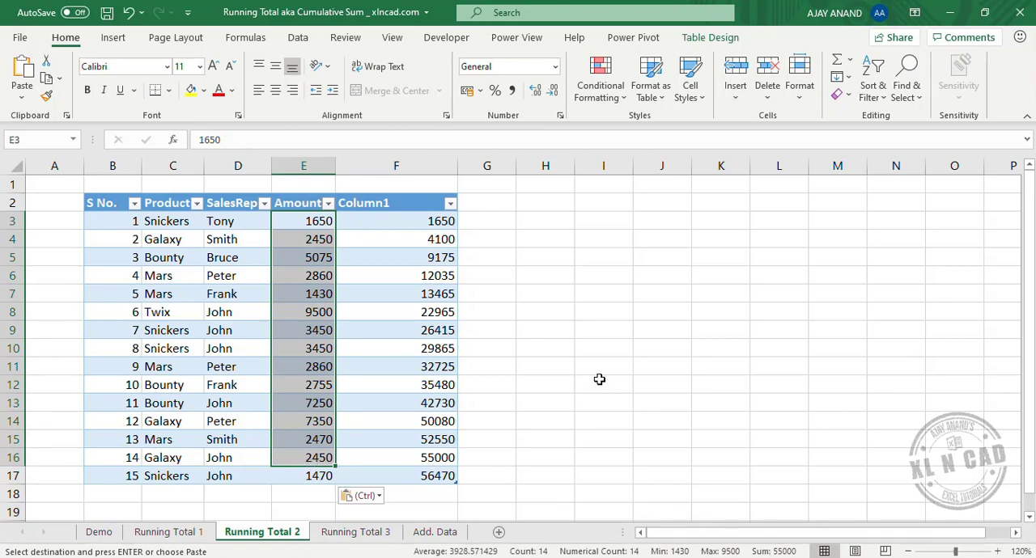
# - Create a PivotTable from B2:D11 on the Running Total 3 sheet, placed in the same worksheet at G2
pyautogui.click(348, 533)
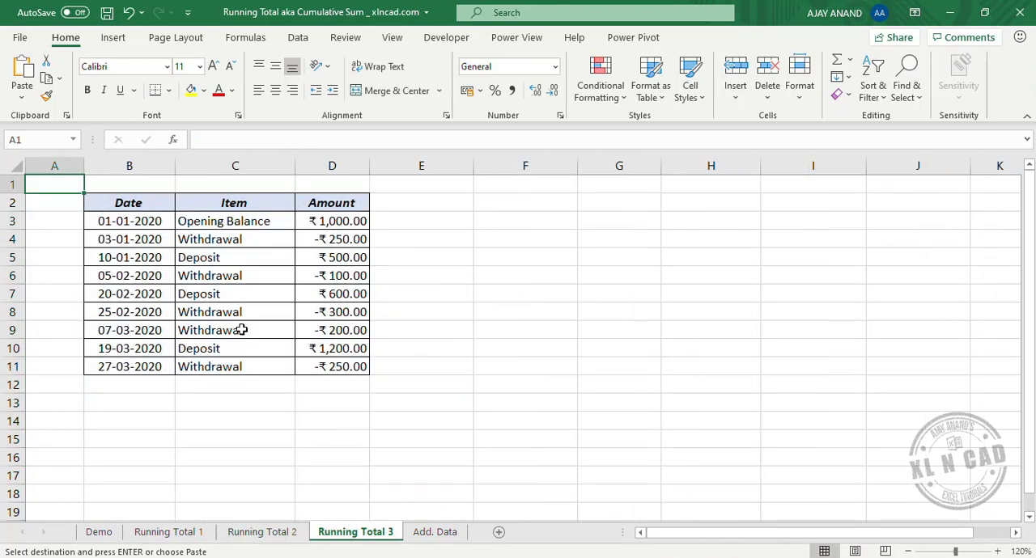
pyautogui.moveTo(133, 207); pyautogui.dragTo(346, 365)
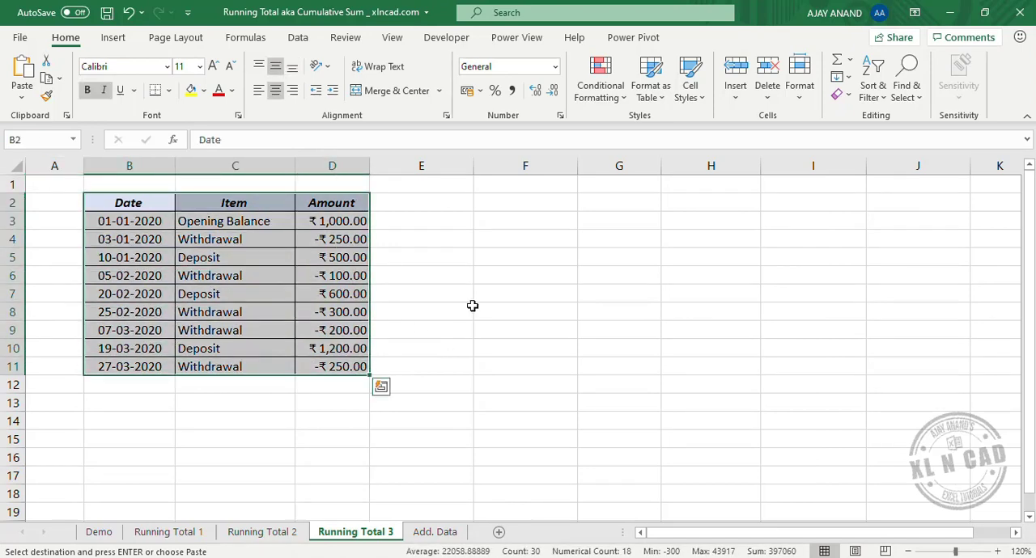
pyautogui.click(112, 41)
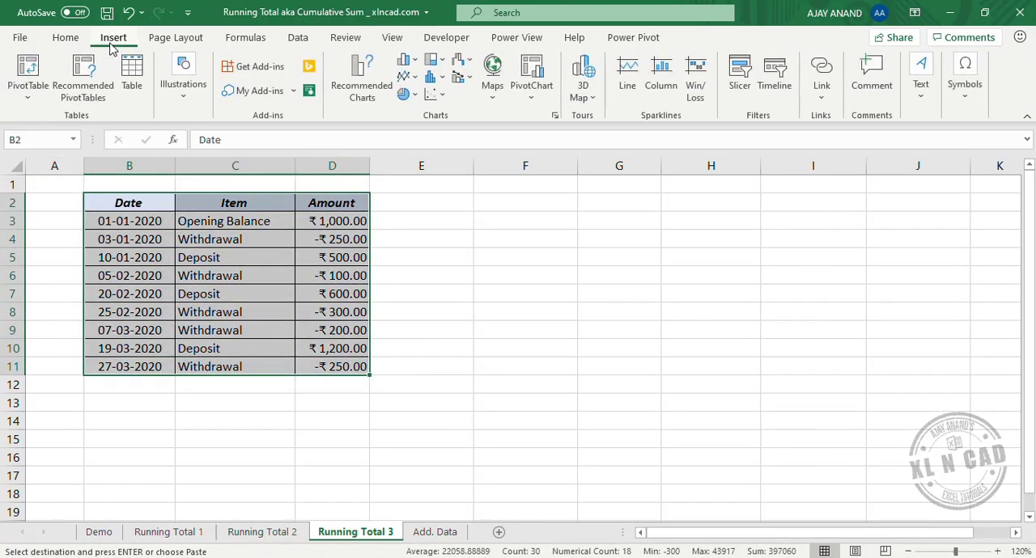
pyautogui.click(28, 71)
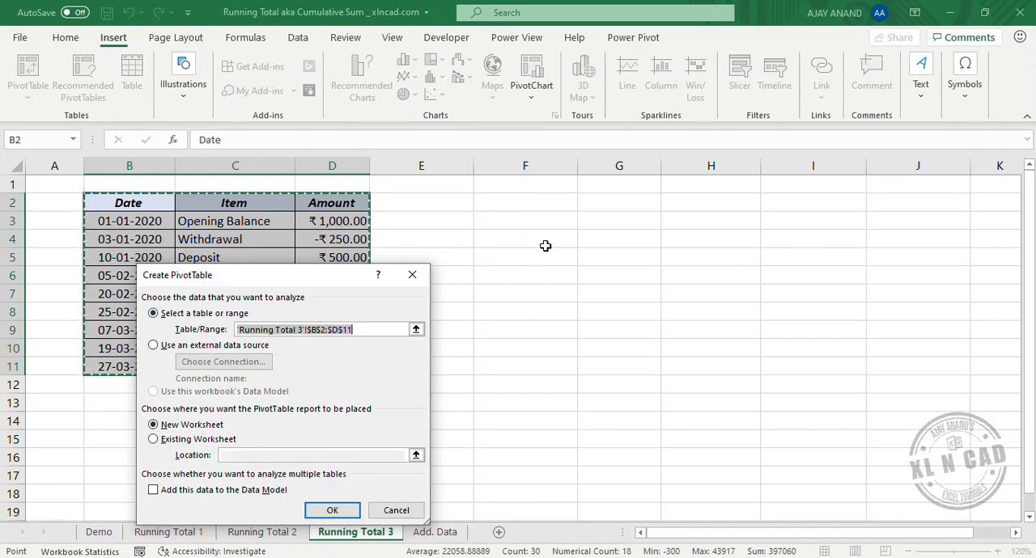
pyautogui.click(155, 441)
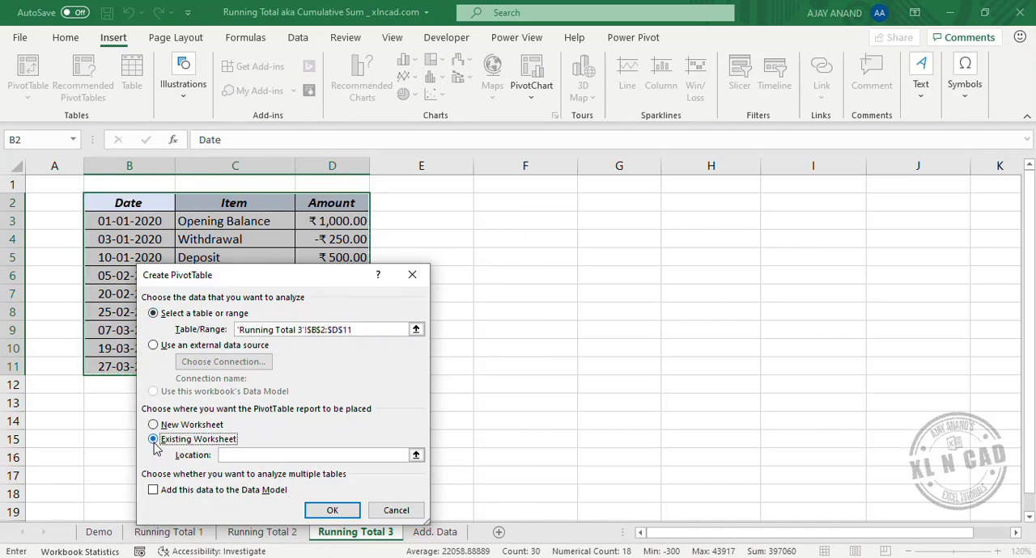
pyautogui.click(416, 456)
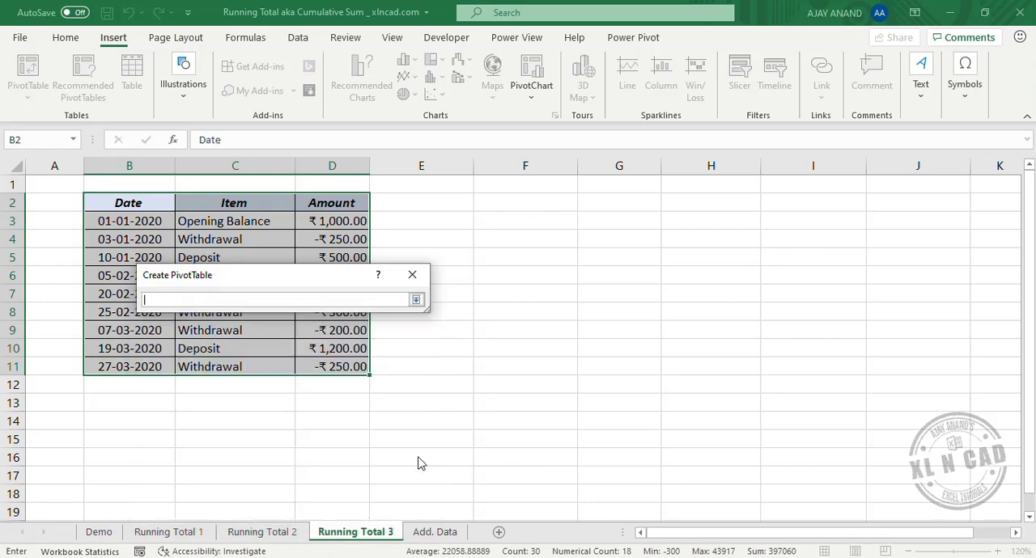
pyautogui.click(604, 202)
pyautogui.click(416, 300)
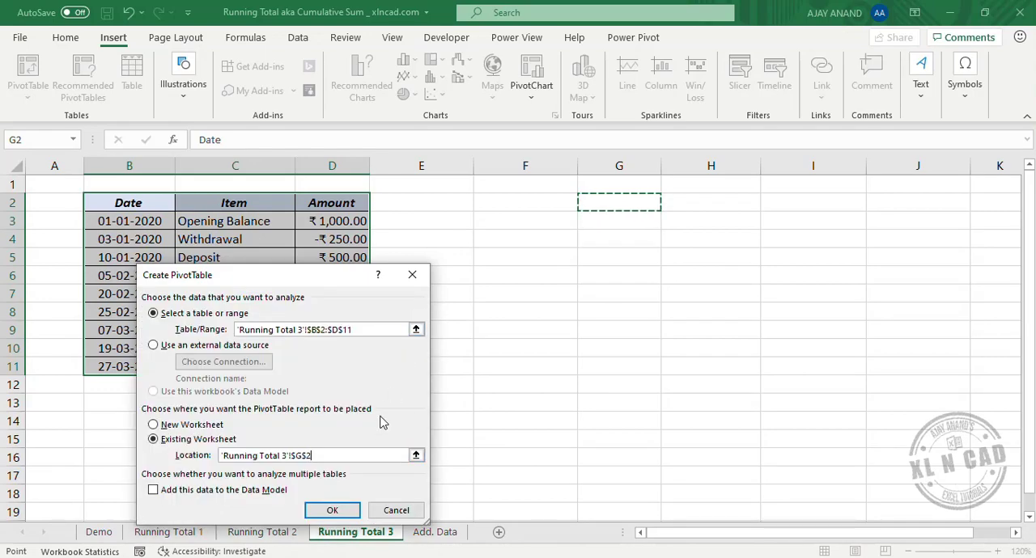
pyautogui.click(333, 509)
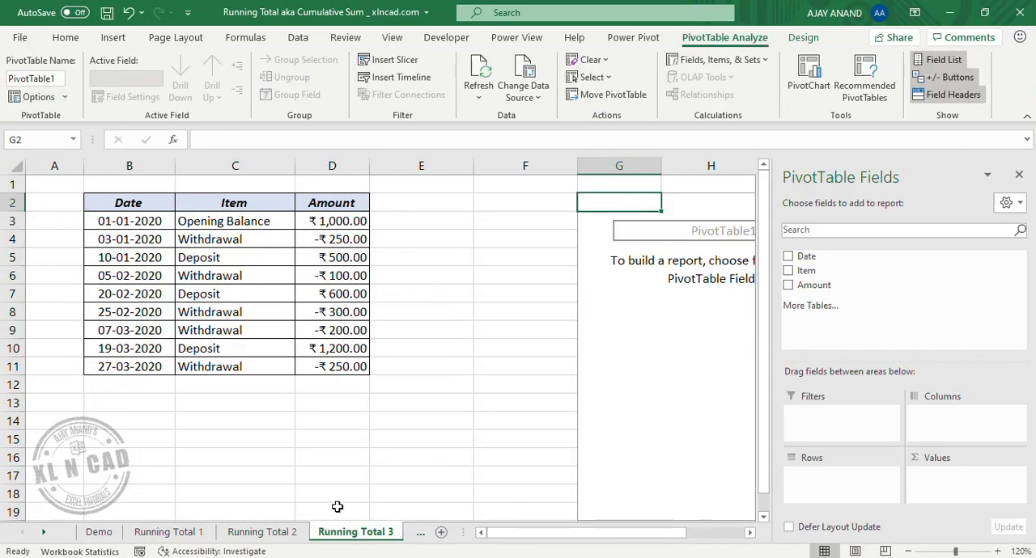
# - Add the Date field to the PivotTable rows and remove the Months field so individual dates are listed
pyautogui.click(750, 533)
pyautogui.click(749, 533)
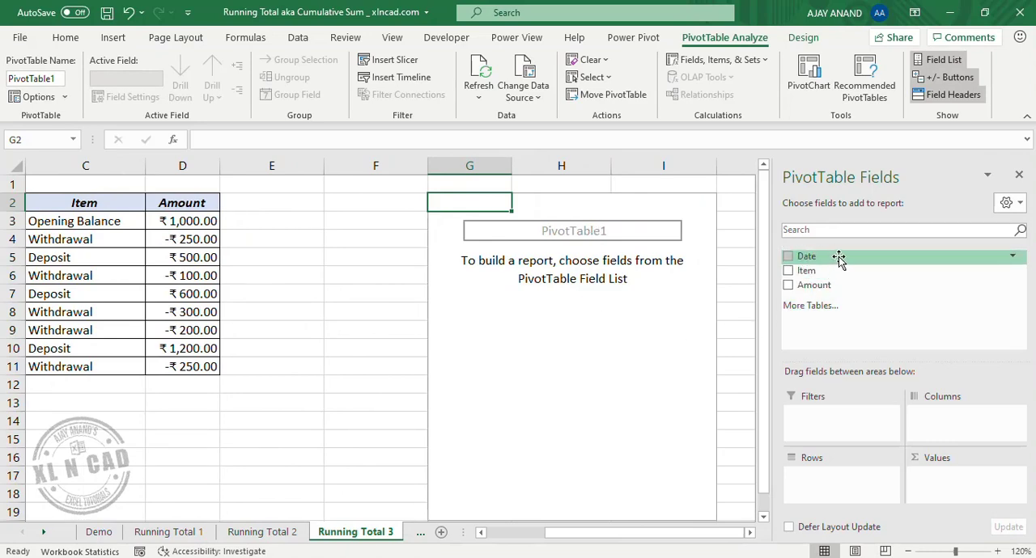
pyautogui.moveTo(679, 532); pyautogui.dragTo(659, 540)
pyautogui.moveTo(832, 257); pyautogui.dragTo(832, 486)
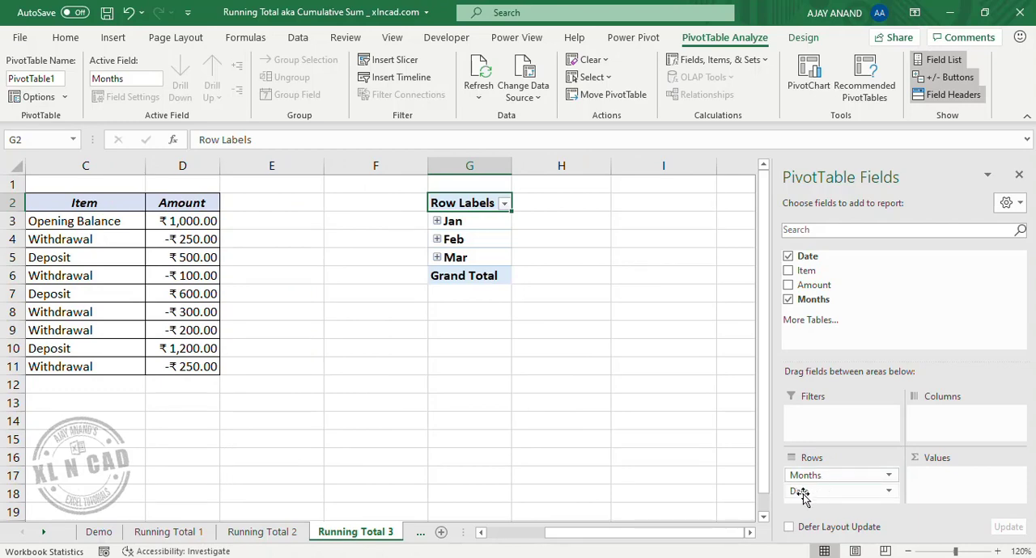
pyautogui.click(788, 300)
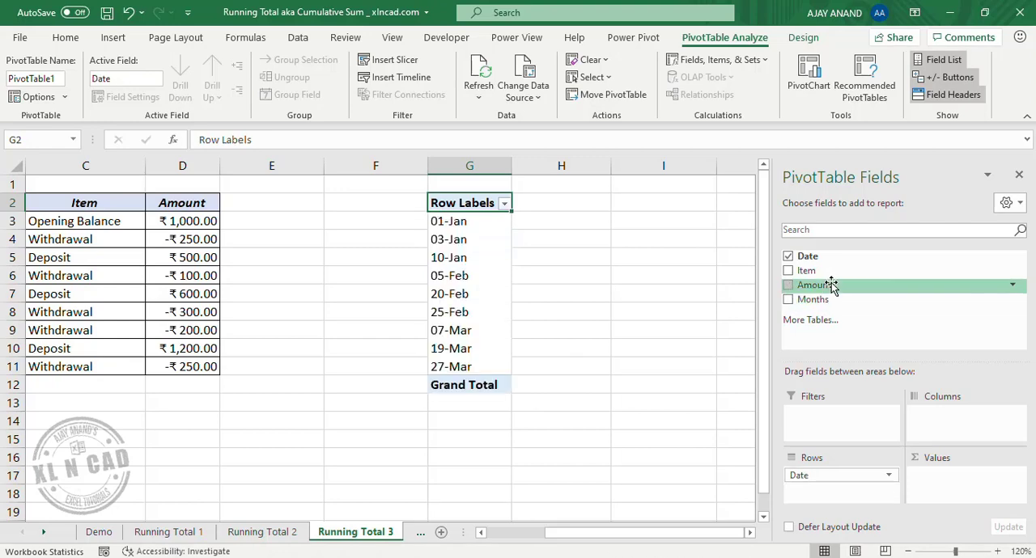
# - Add Amount to the PivotTable values twice and show Sum of Amount2 as Running Total In with base field Date
pyautogui.moveTo(839, 285); pyautogui.dragTo(939, 483)
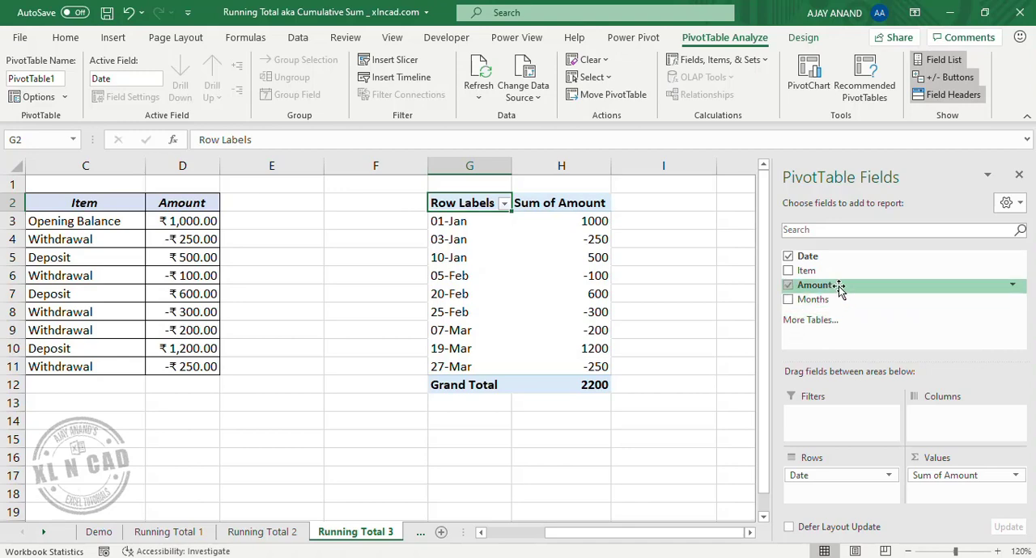
pyautogui.moveTo(838, 287); pyautogui.dragTo(945, 493)
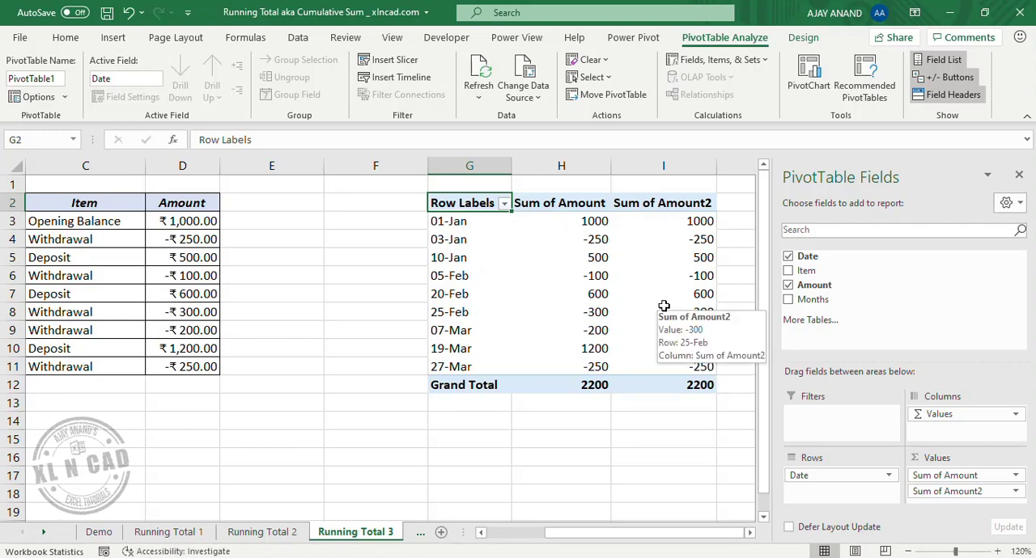
pyautogui.rightClick(683, 260)
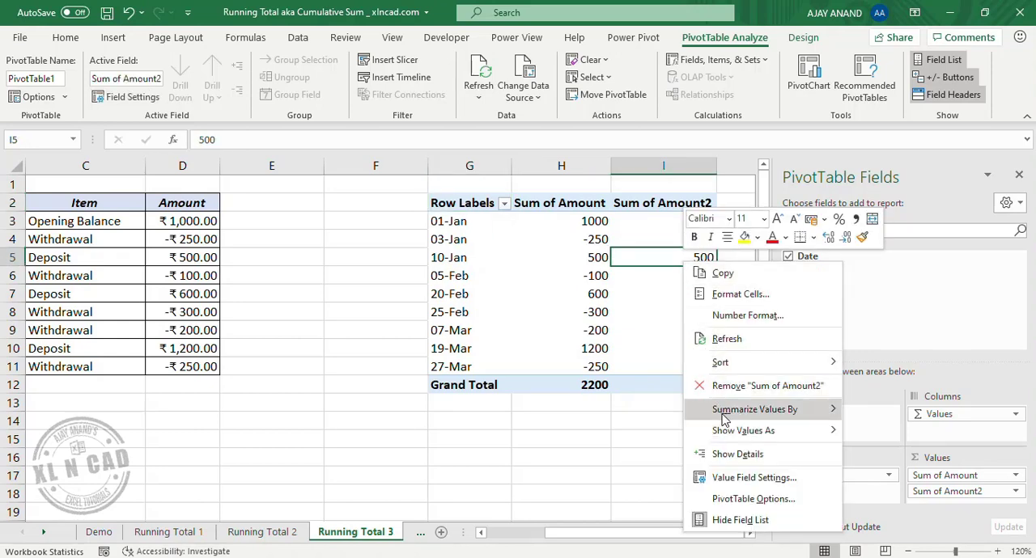
pyautogui.moveTo(807, 440)
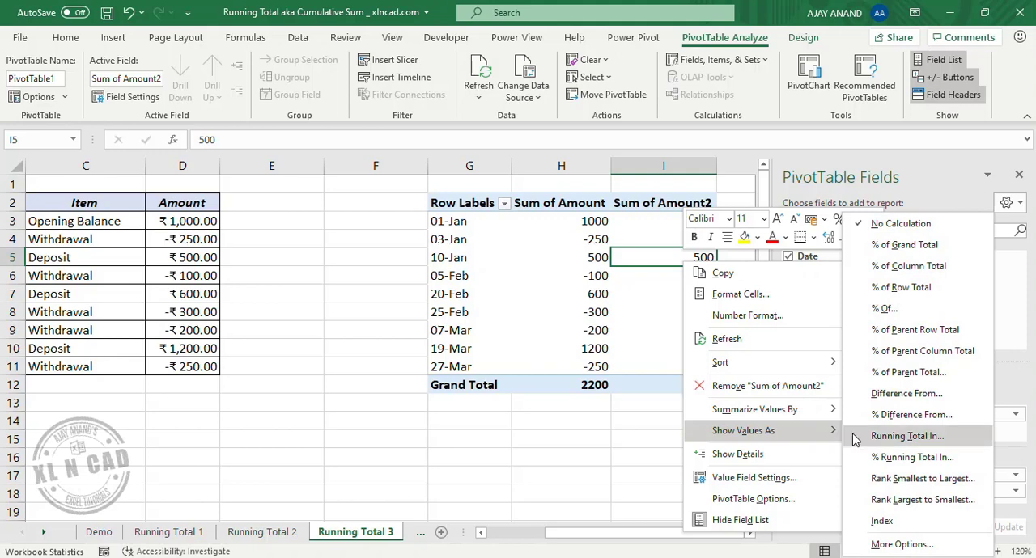
pyautogui.click(907, 437)
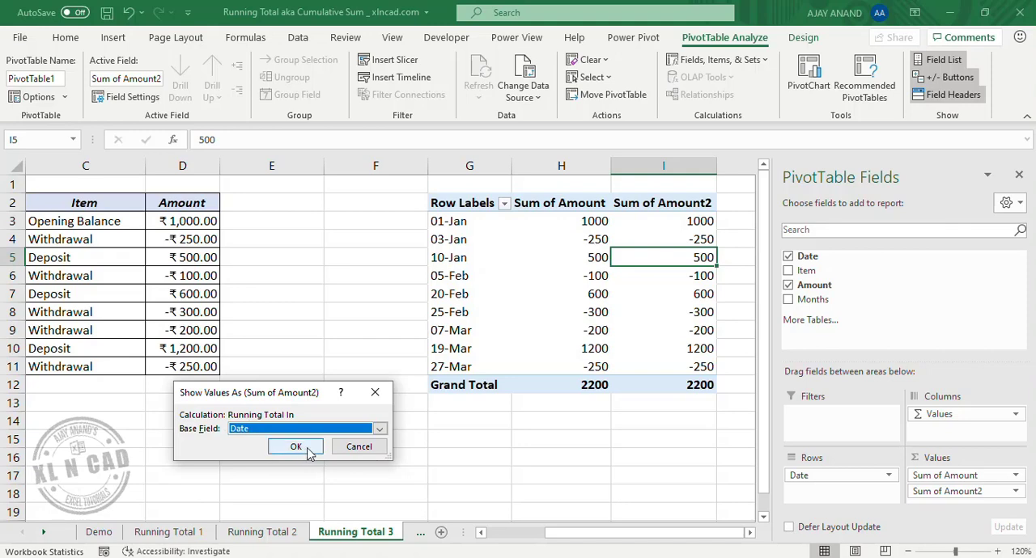
pyautogui.click(297, 447)
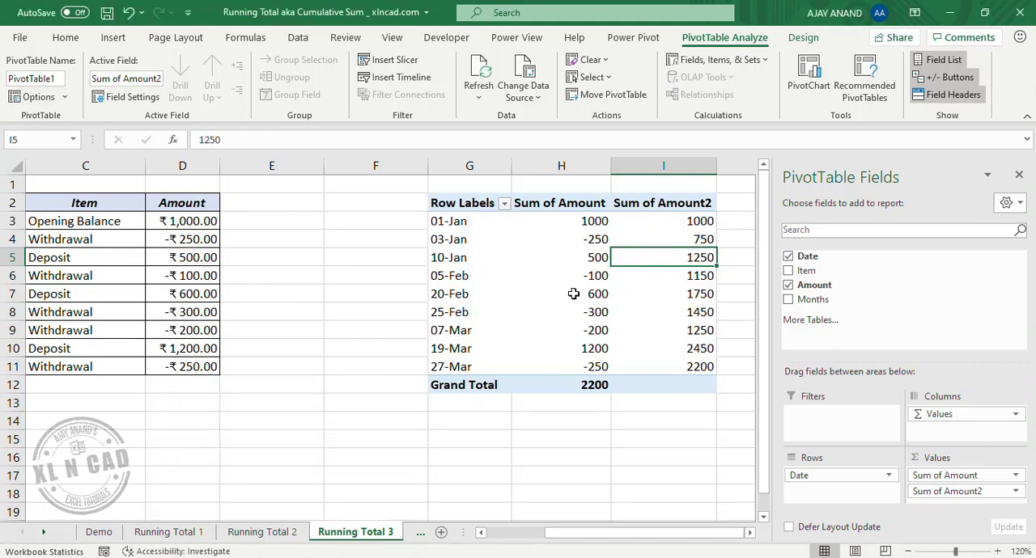
# - Examine the PivotTable running totals in I7, I9 and I11, and check the sum of H3:H9 against them
pyautogui.click(678, 292)
pyautogui.click(682, 330)
pyautogui.click(681, 363)
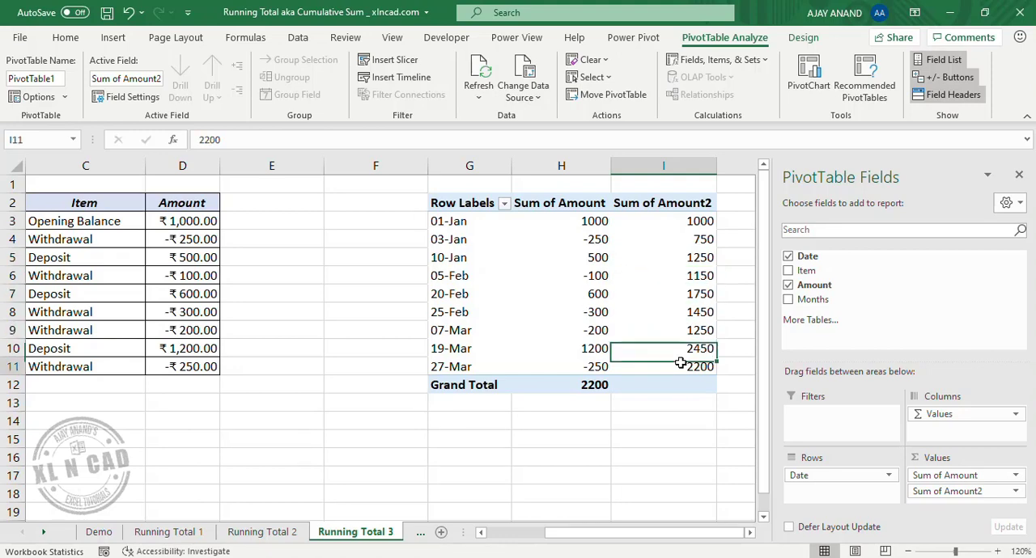
pyautogui.click(672, 291)
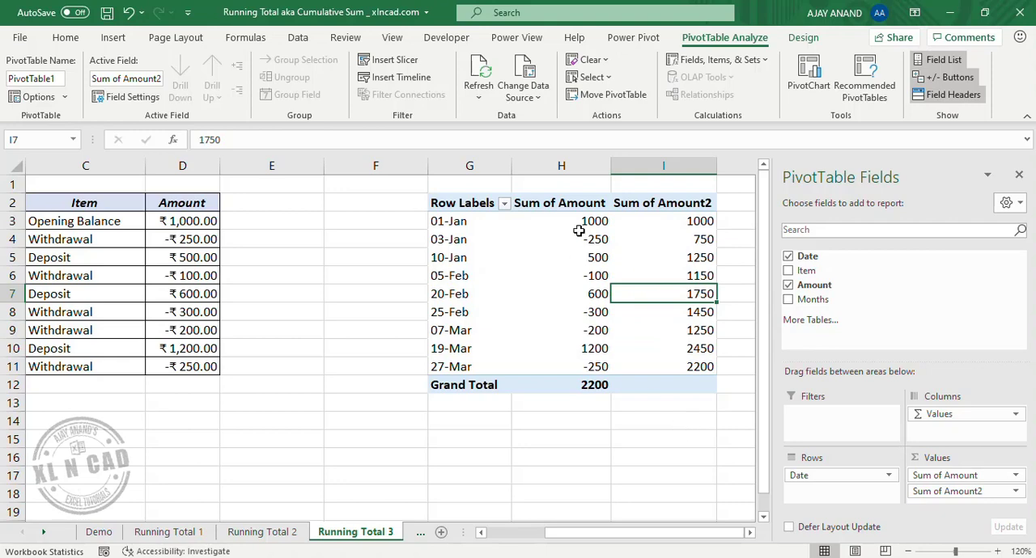
pyautogui.moveTo(581, 223); pyautogui.dragTo(594, 327)
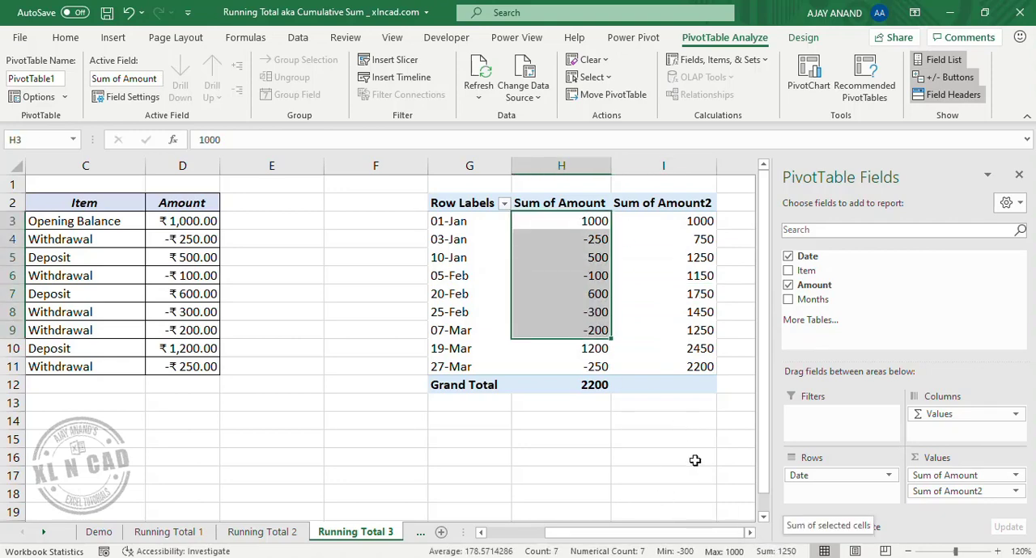
# - Enter =SUM(D$3:D3) in E3 beside the Amount column and fill the formula down to E11
pyautogui.click(264, 225)
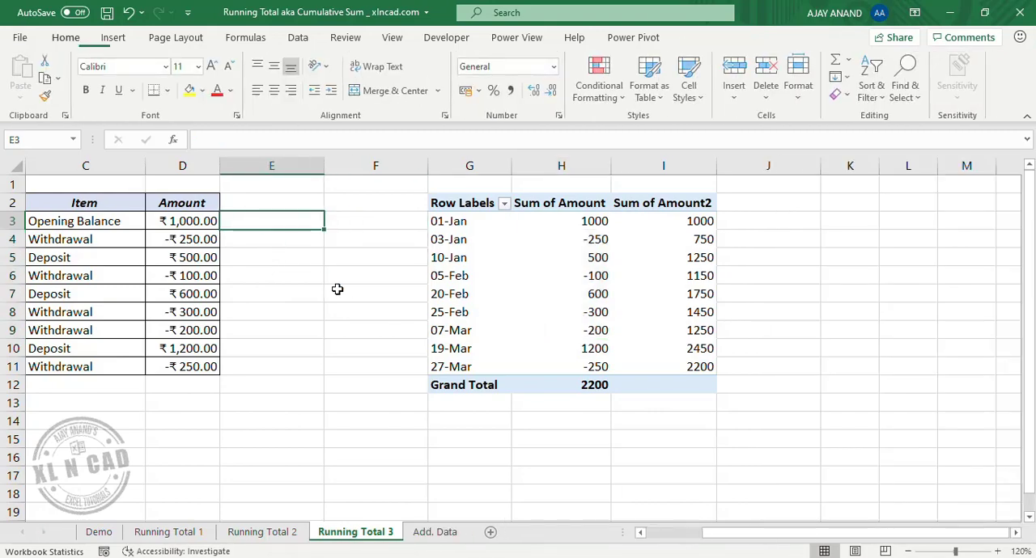
pyautogui.moveTo(748, 534); pyautogui.dragTo(689, 532)
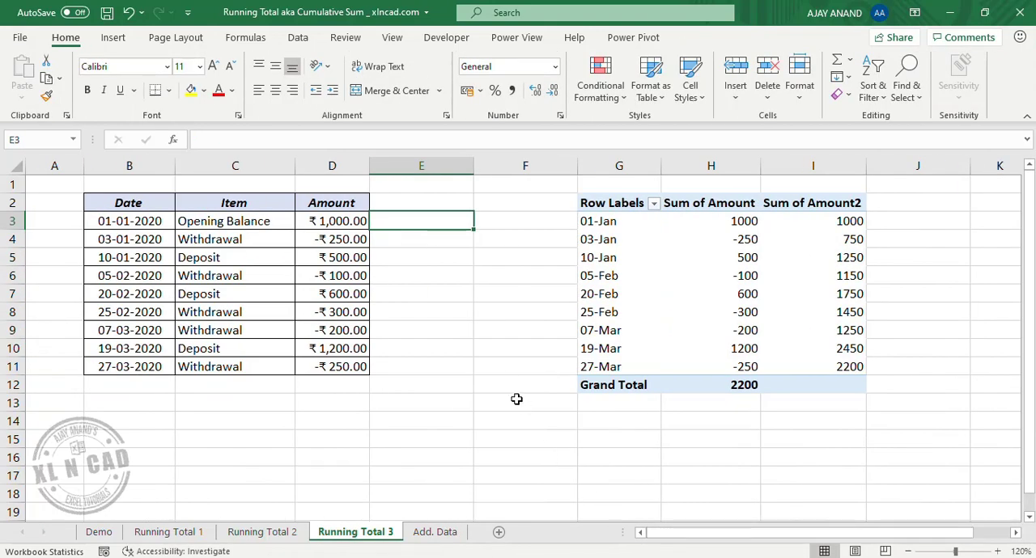
pyautogui.write('=SUM')
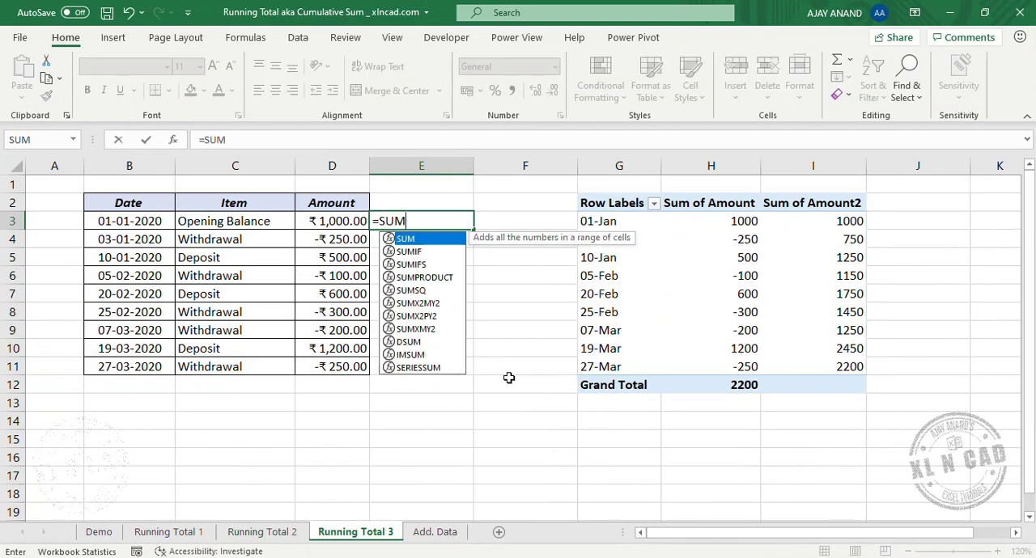
pyautogui.write('(')
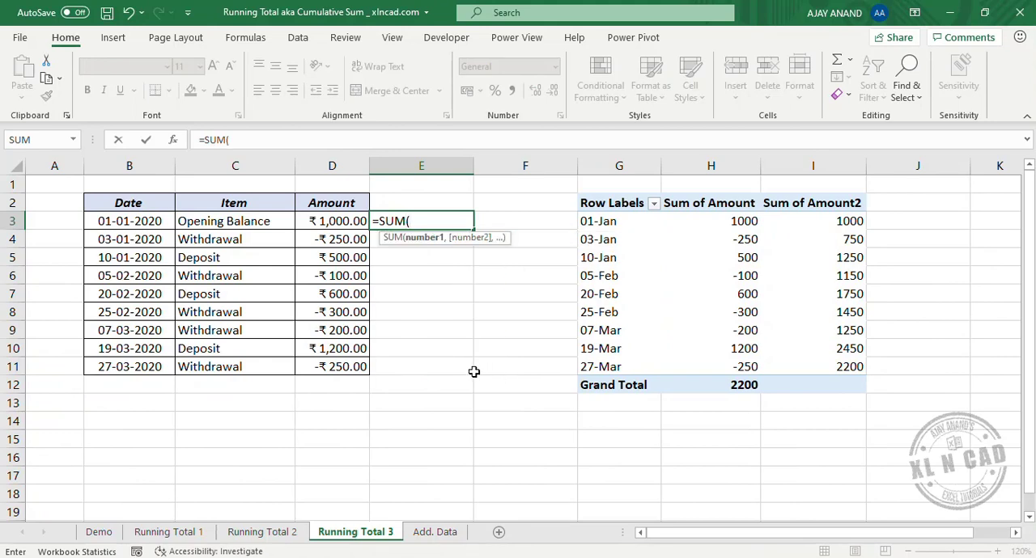
pyautogui.click(325, 225)
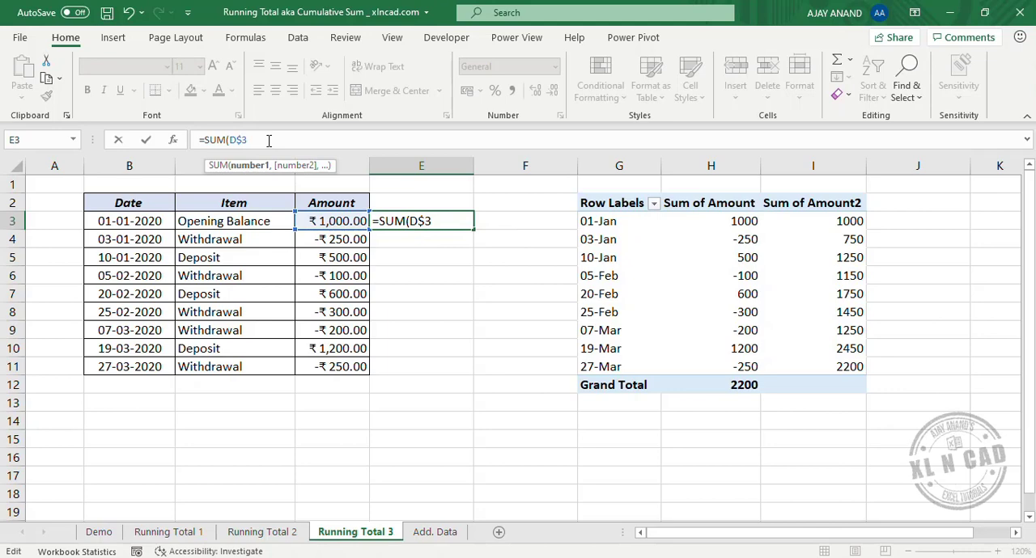
pyautogui.write(':')
pyautogui.click(333, 217)
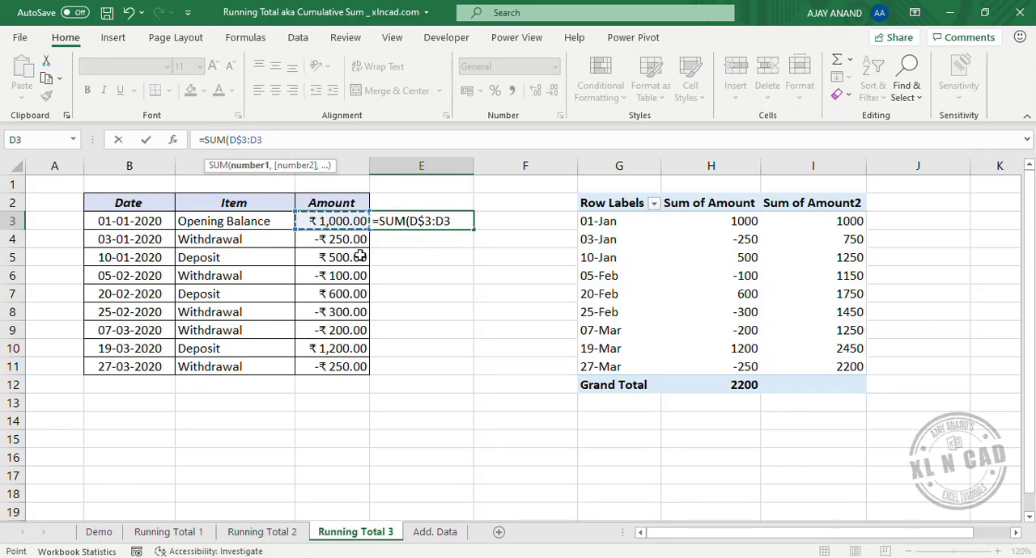
pyautogui.write(')')
pyautogui.press('Return')
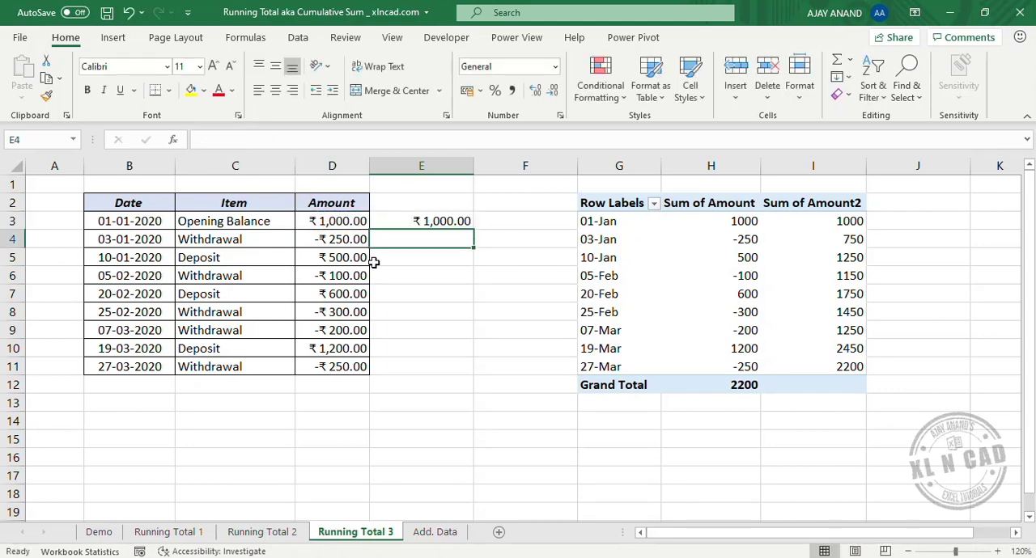
pyautogui.click(437, 223)
pyautogui.doubleClick(475, 229)
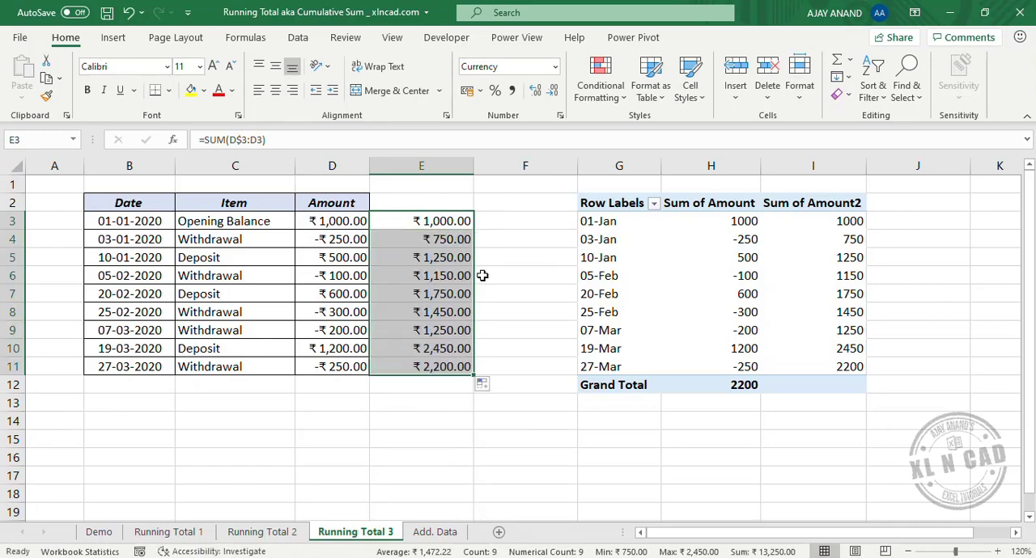